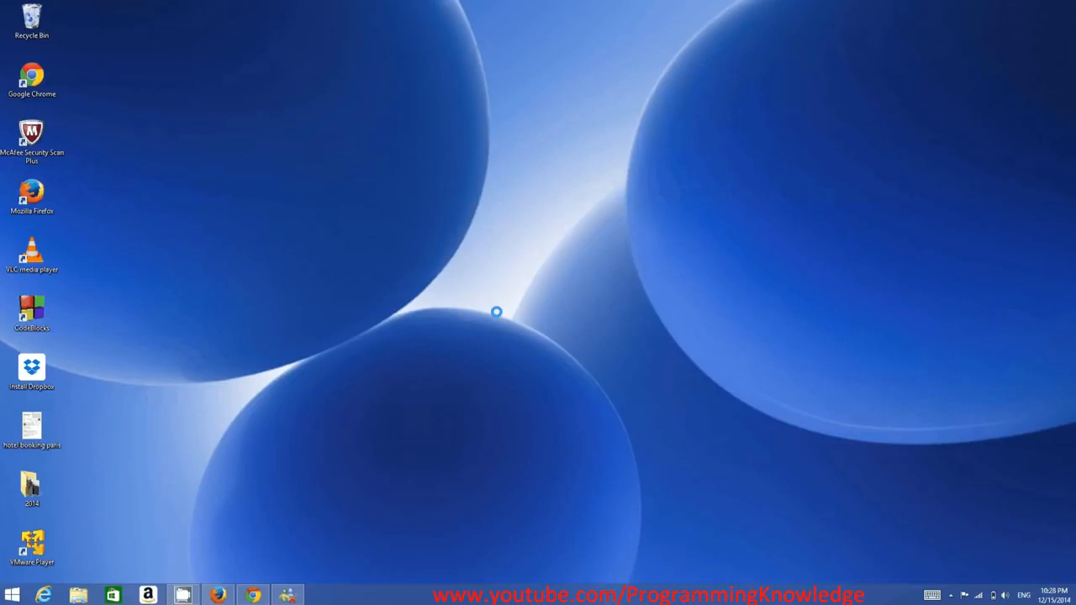
# Switch to Firefox, search the web for "eclipse ide" and open the Eclipse Downloads page.
pyautogui.click(220, 597)
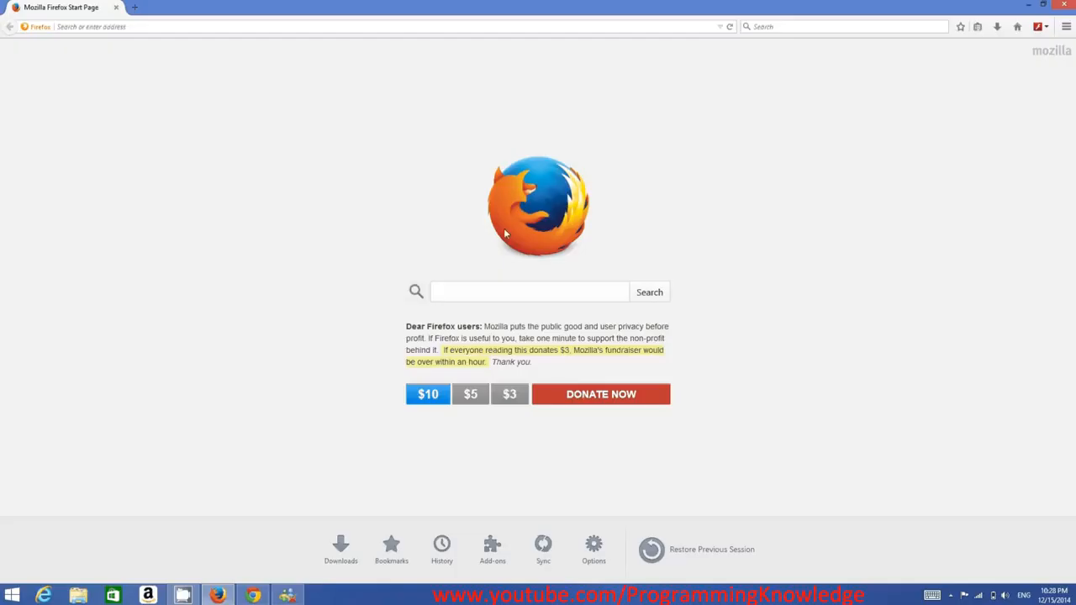
pyautogui.click(471, 291)
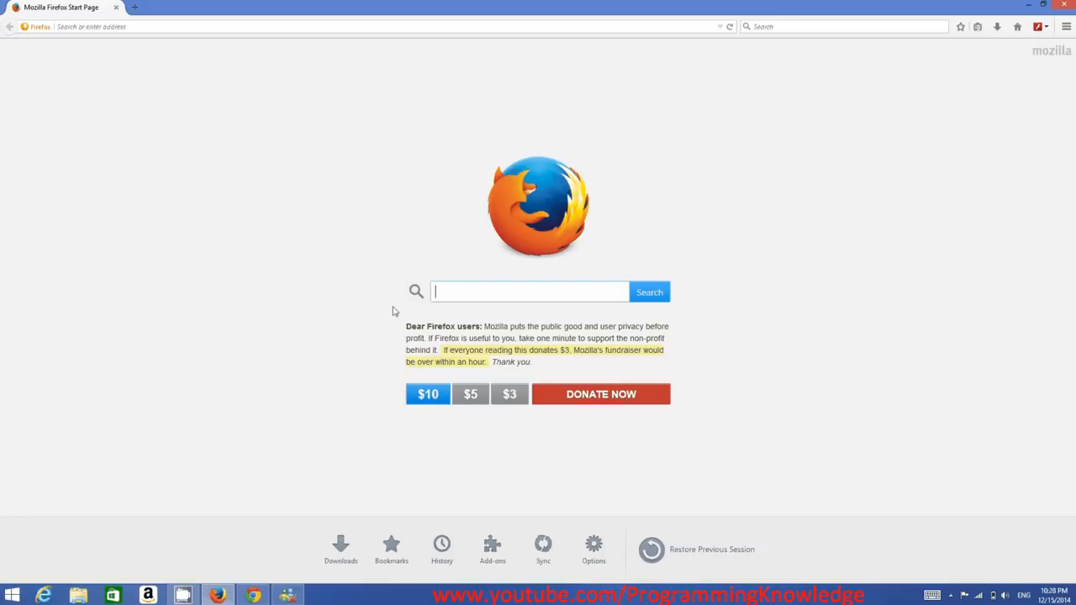
pyautogui.write('ec')
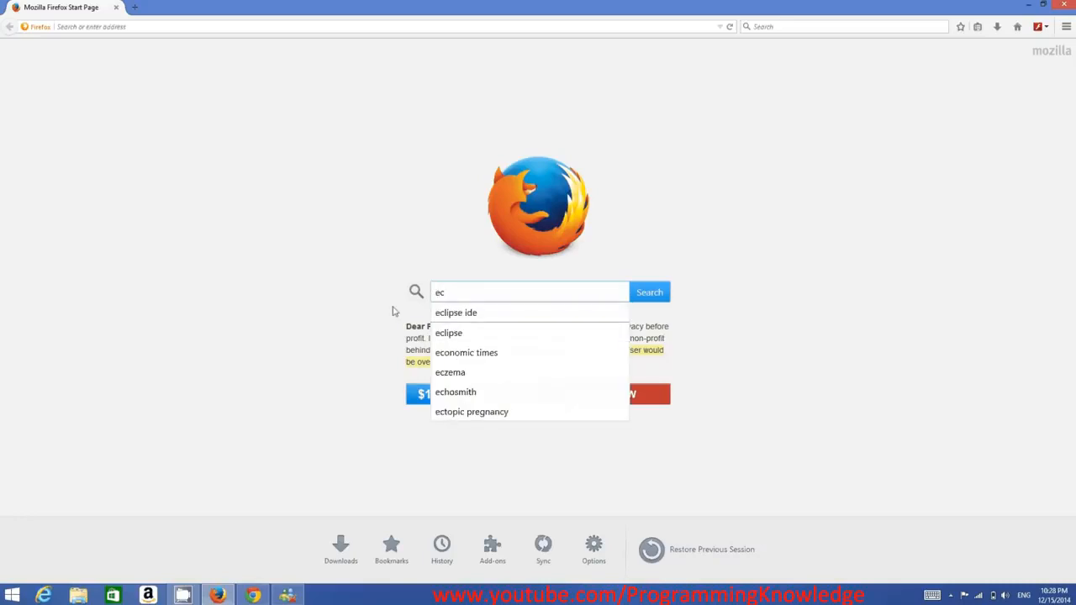
pyautogui.press('Down')
pyautogui.press('Return')
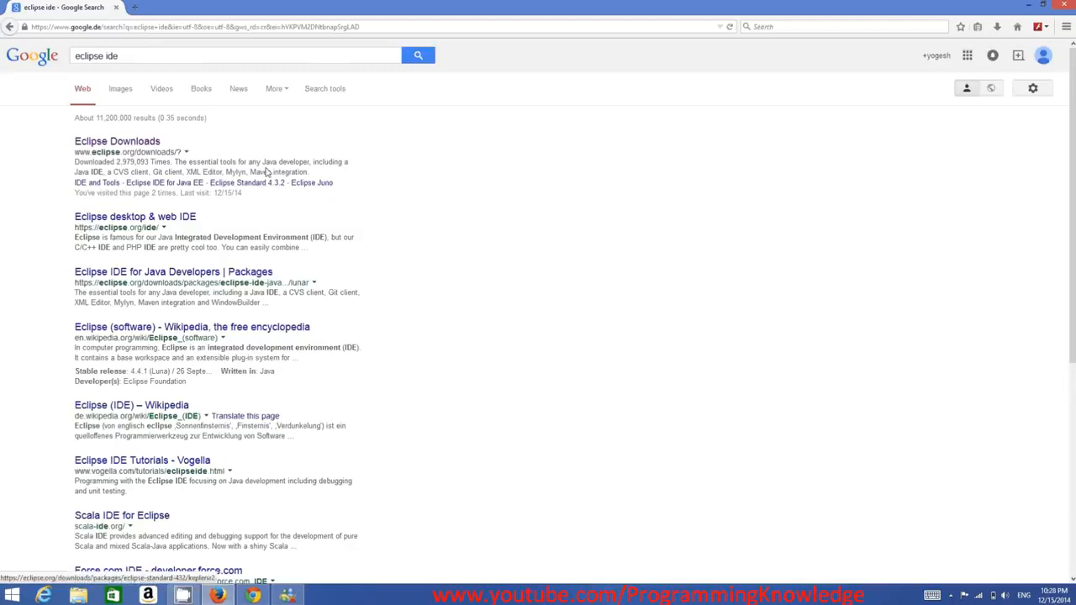
pyautogui.click(126, 143)
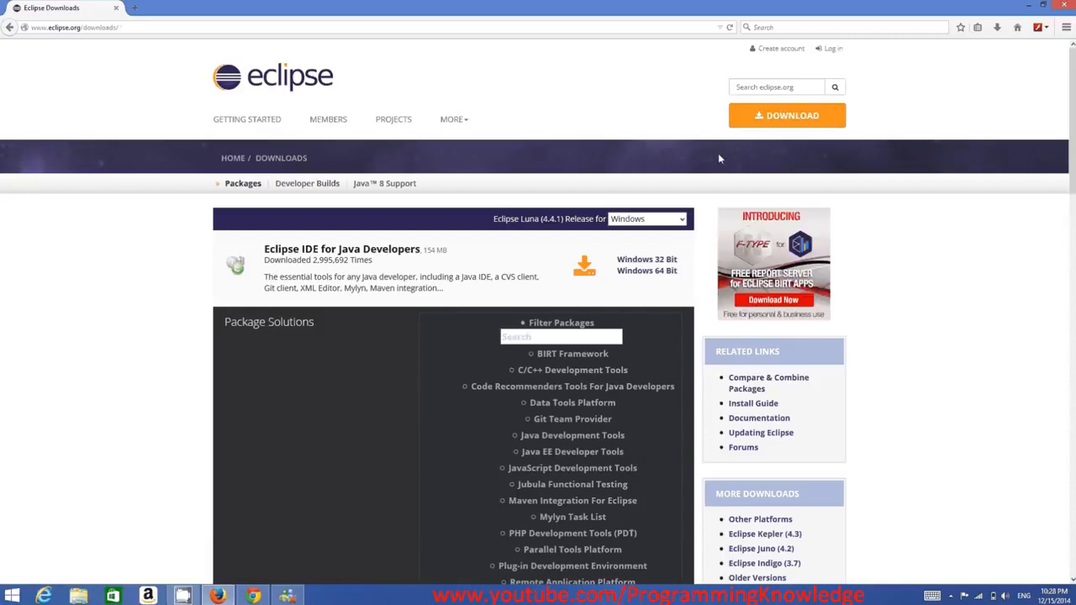
# Examine the Eclipse packages offered for Windows, from the Java Developers IDE through the other editions on the page.
pyautogui.scroll(-5, 368, 254)
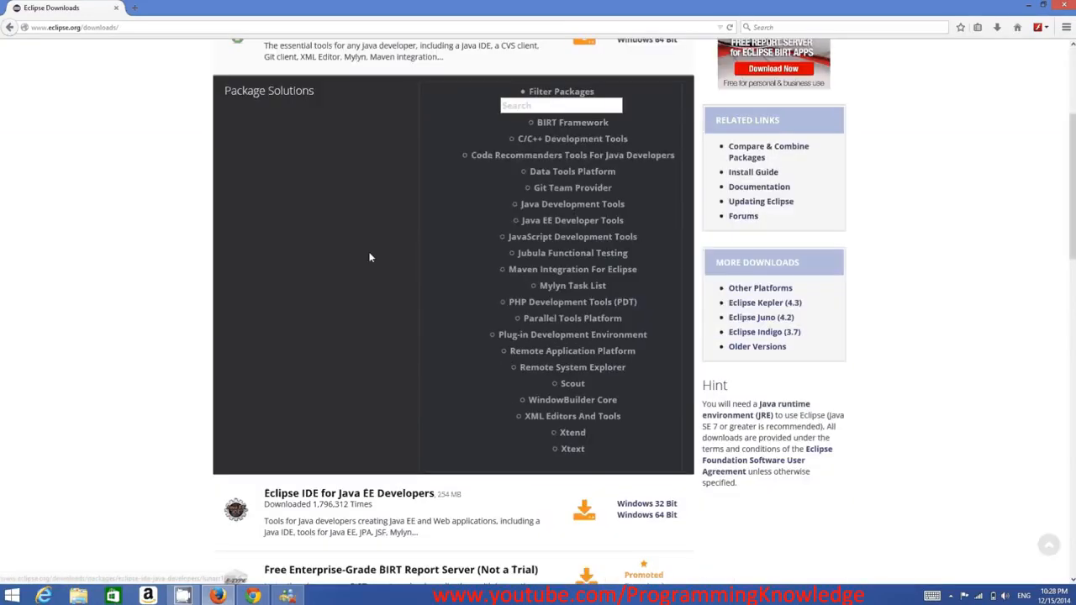
pyautogui.scroll(-2, 376, 282)
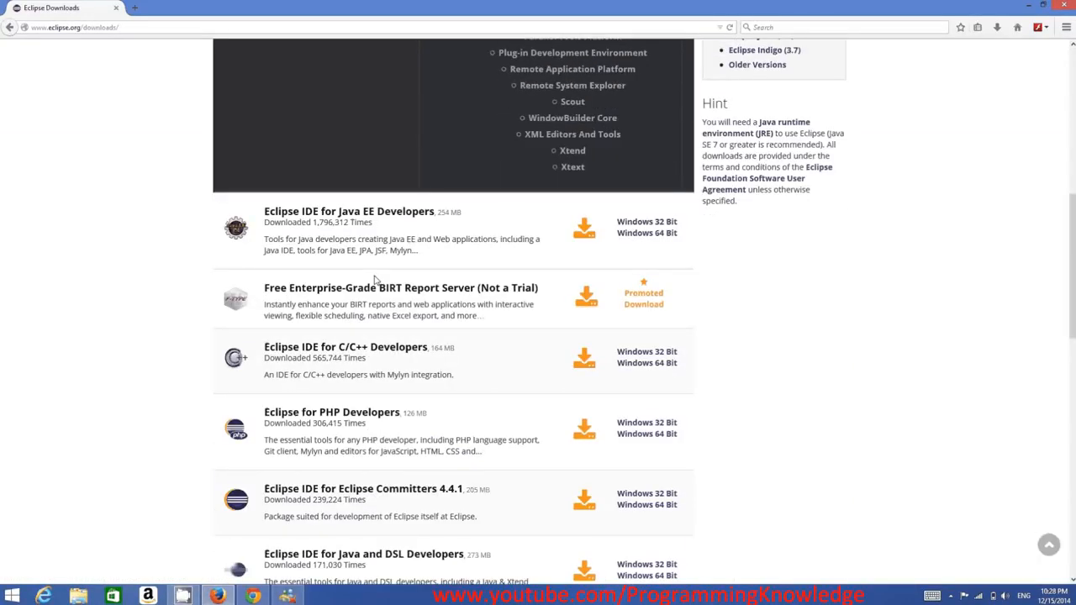
pyautogui.scroll(3, 397, 245)
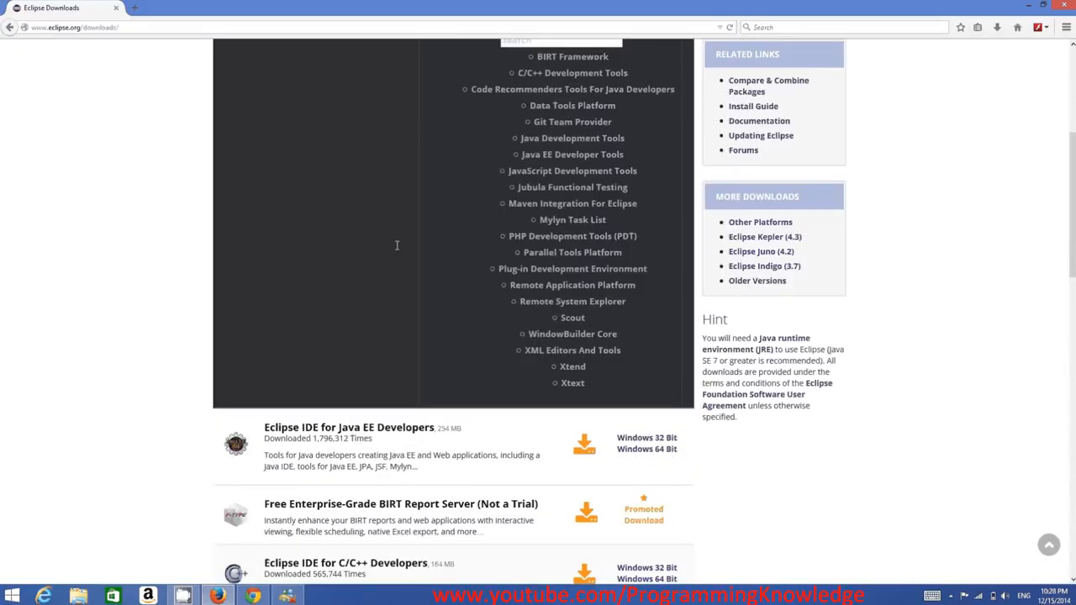
pyautogui.scroll(3, 397, 245)
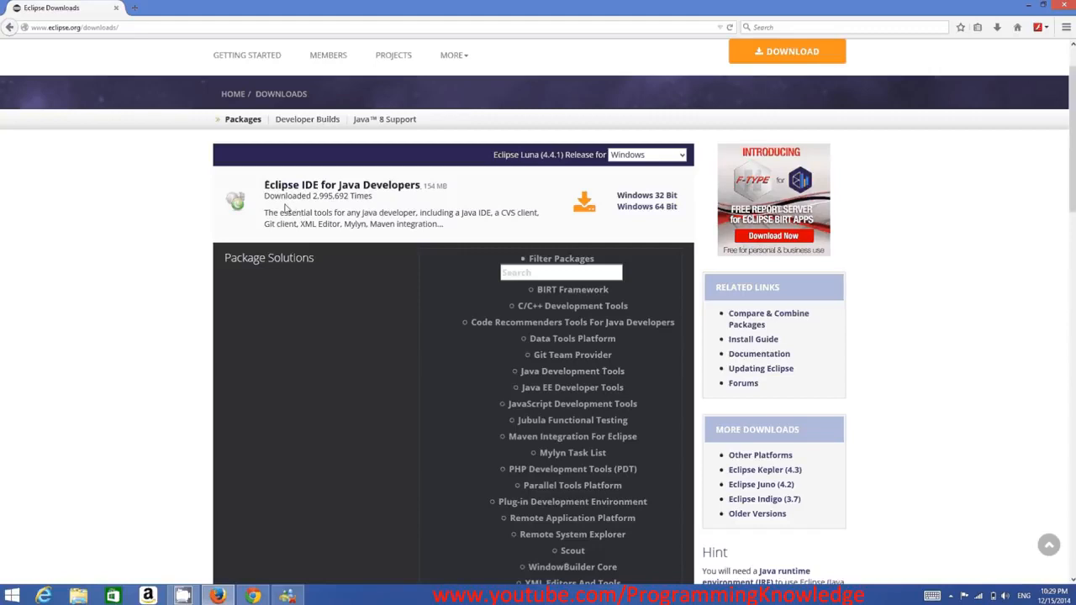
pyautogui.scroll(-1, 330, 244)
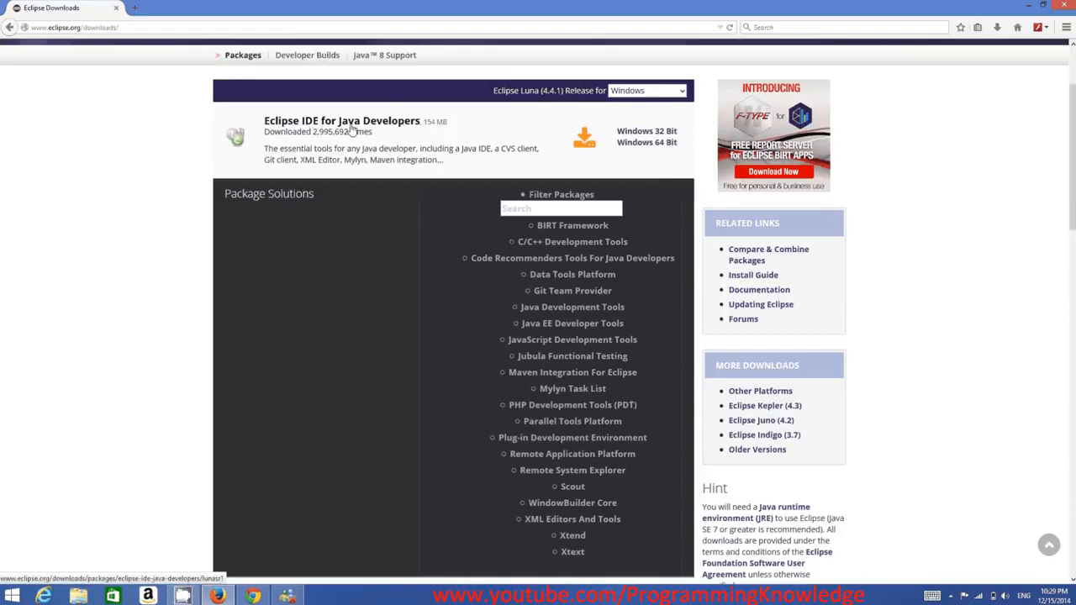
pyautogui.scroll(-5, 351, 129)
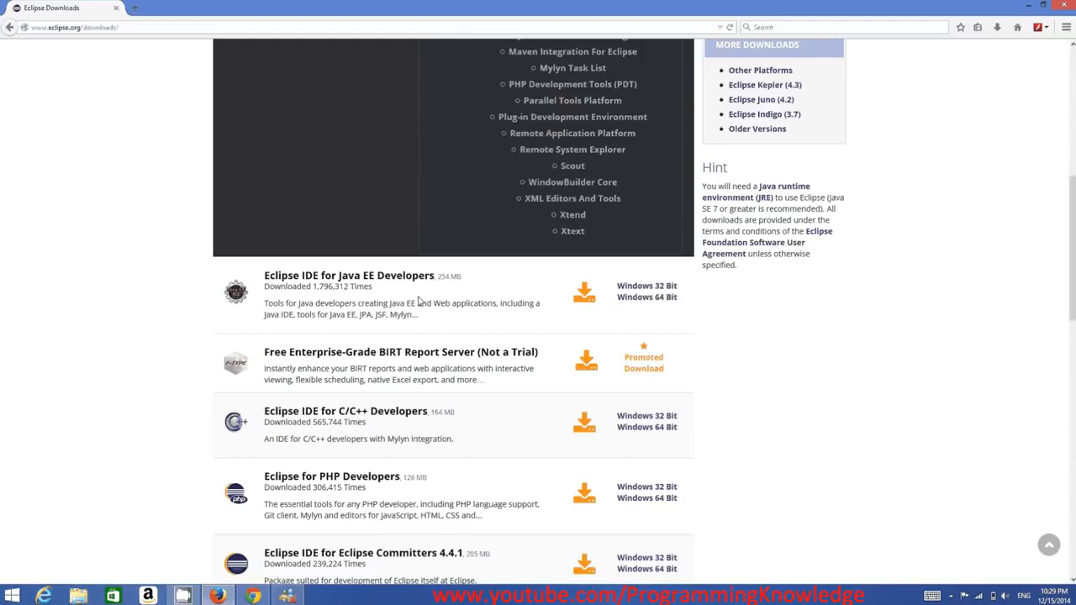
pyautogui.scroll(-1, 417, 301)
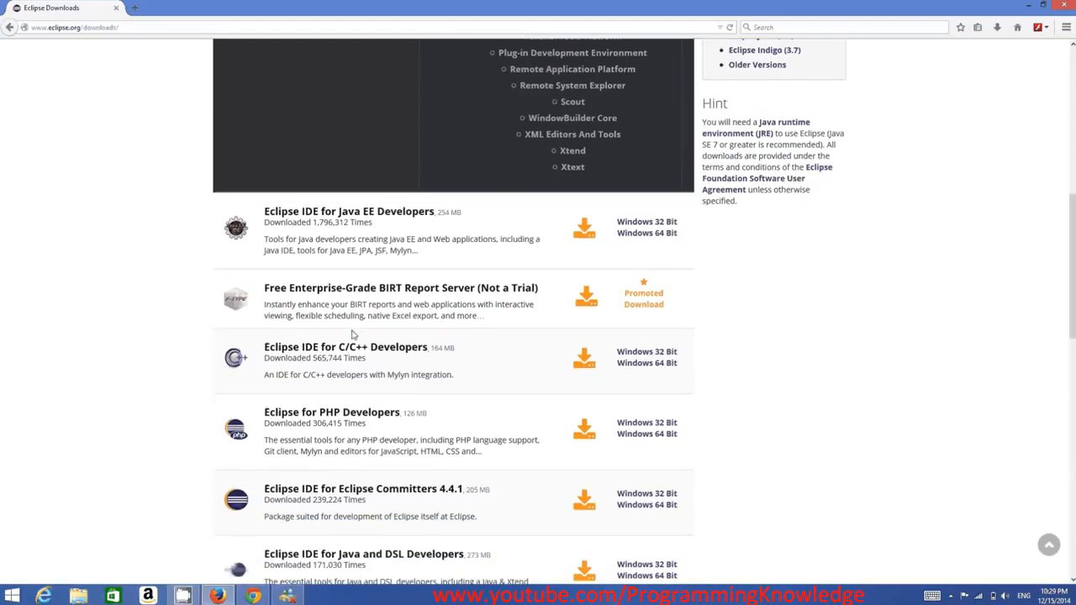
pyautogui.scroll(-1, 323, 360)
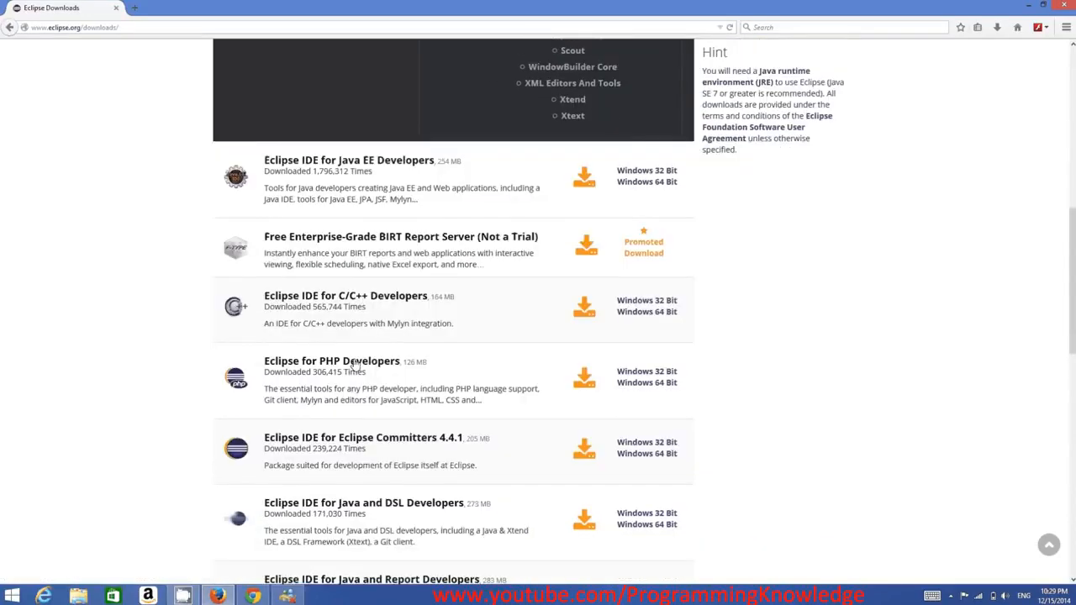
pyautogui.scroll(-2, 339, 360)
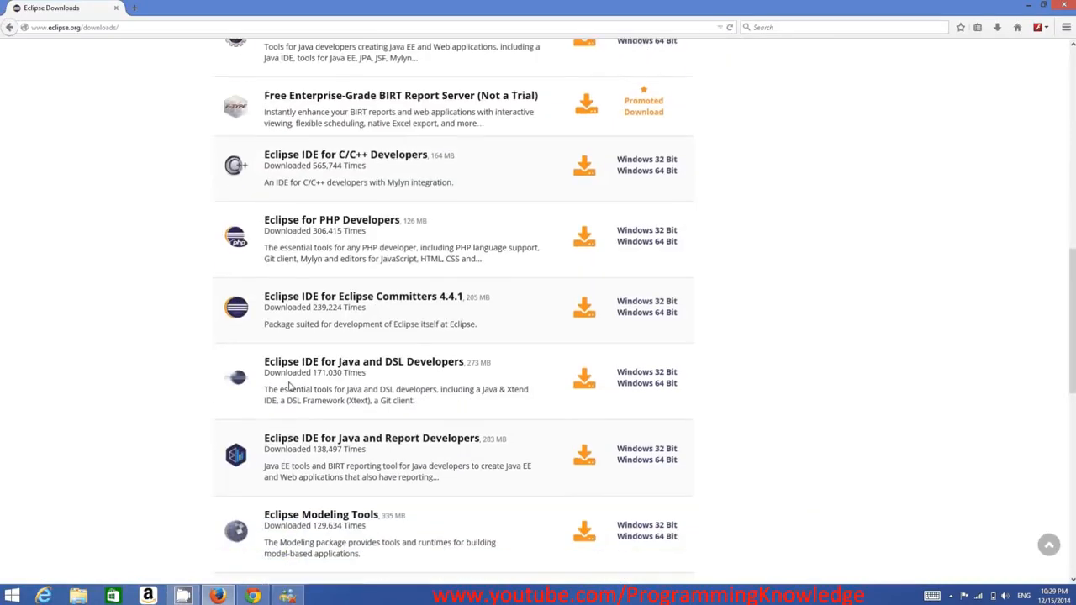
pyautogui.scroll(-3, 301, 380)
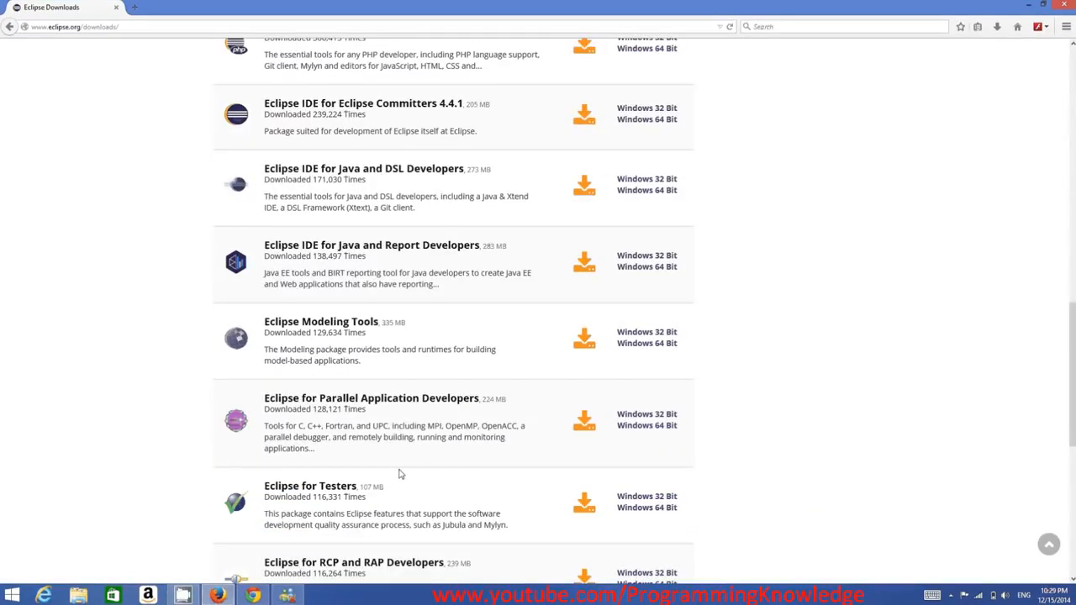
pyautogui.scroll(13, 488, 476)
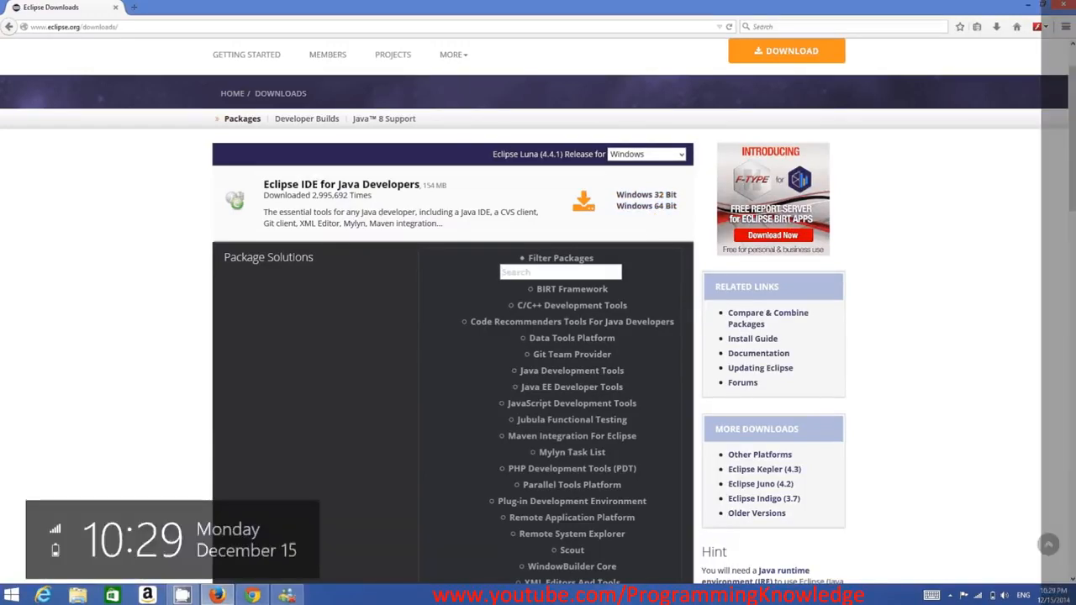
# Find the Windows System information, check whether the operating system is 32-bit or 64-bit, and close it.
pyautogui.click(1047, 267)
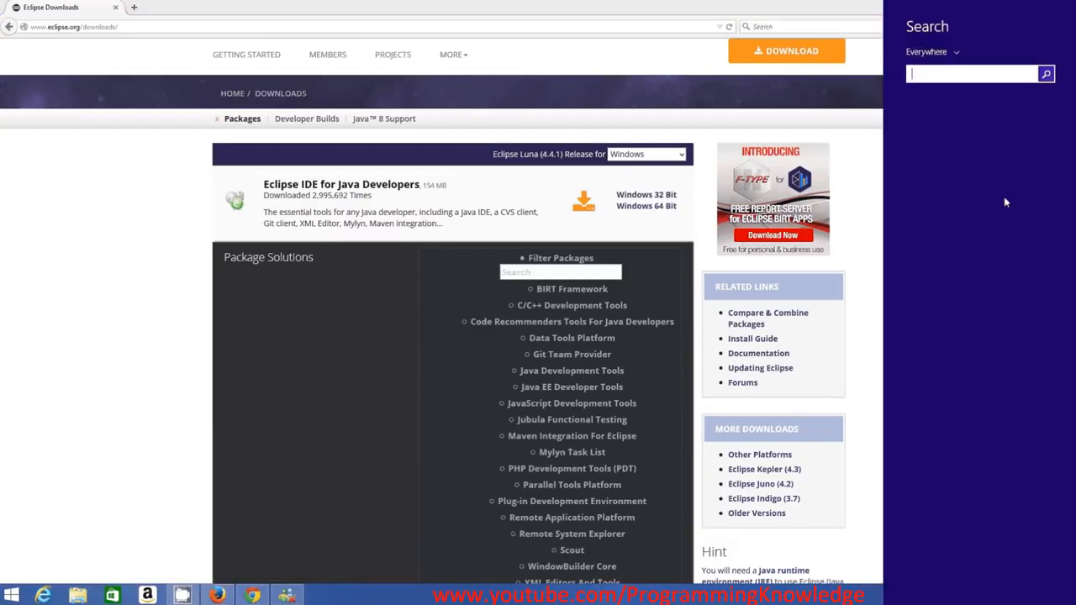
pyautogui.write('sz')
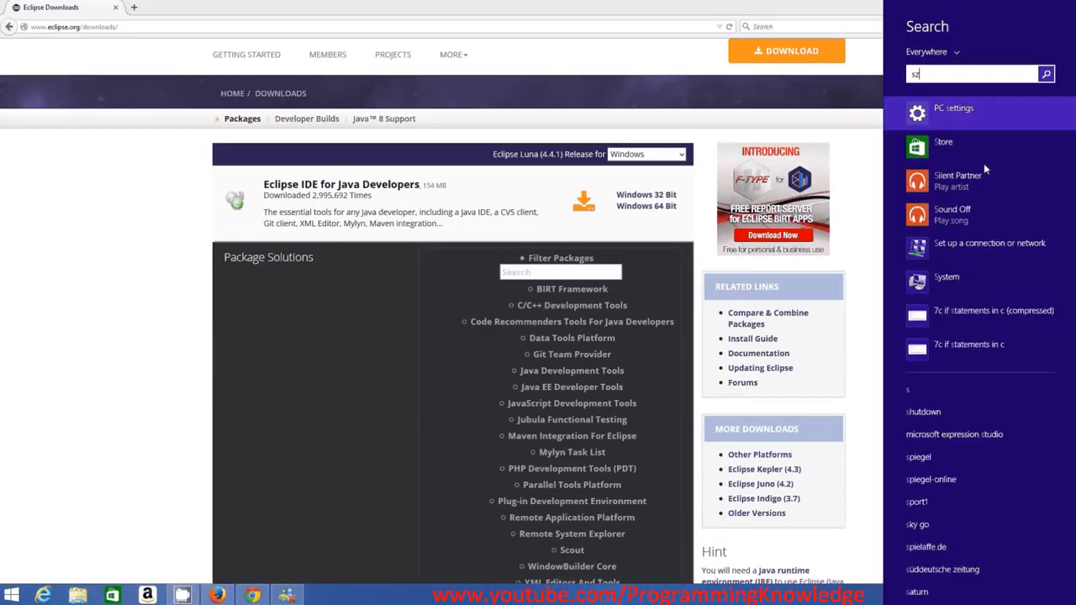
pyautogui.press('BackSpace')
pyautogui.write('ys')
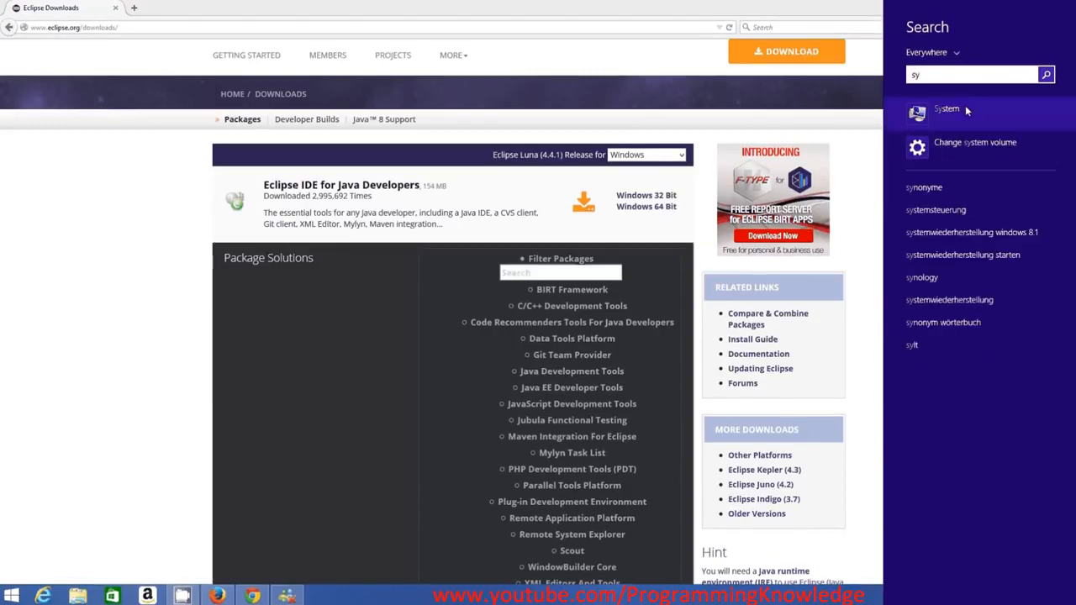
pyautogui.click(965, 106)
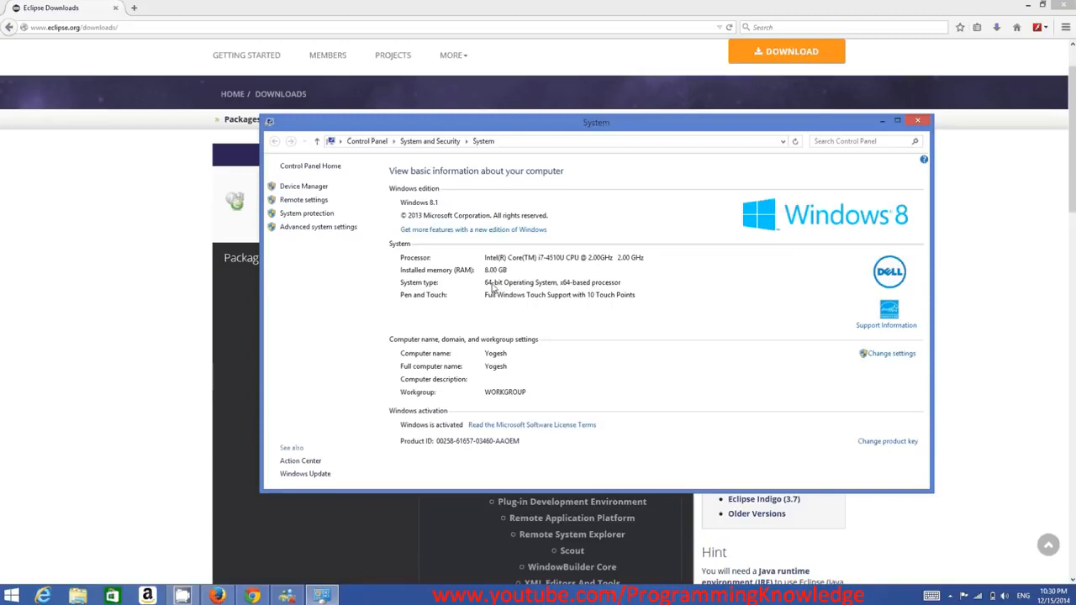
pyautogui.click(915, 124)
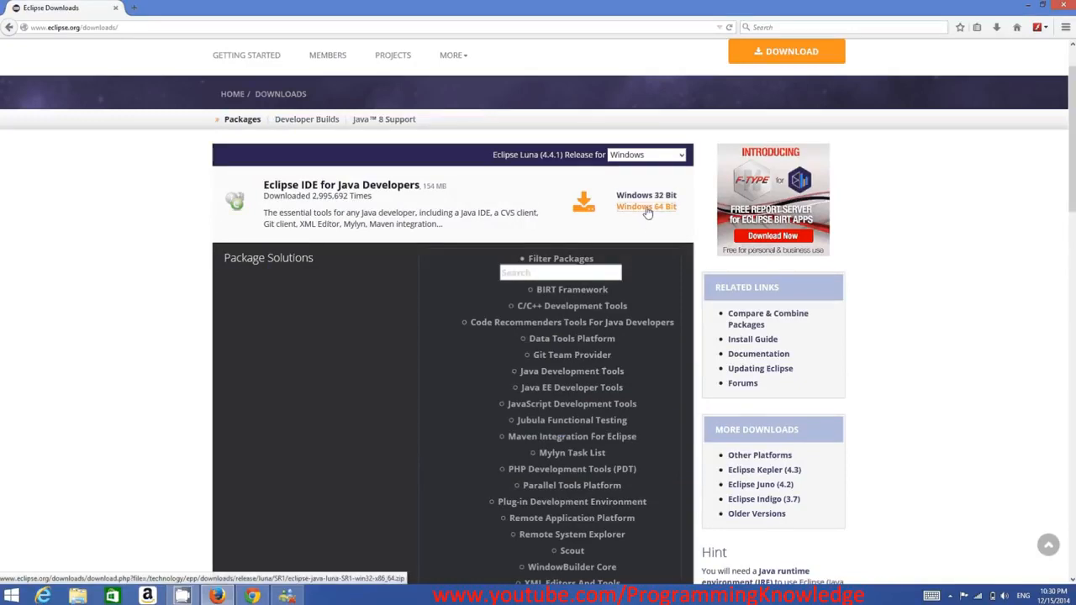
# Download the Windows 64 Bit package of Eclipse IDE for Java Developers from the suggested German TU-Dresden mirror, saving the file.
pyautogui.click(647, 210)
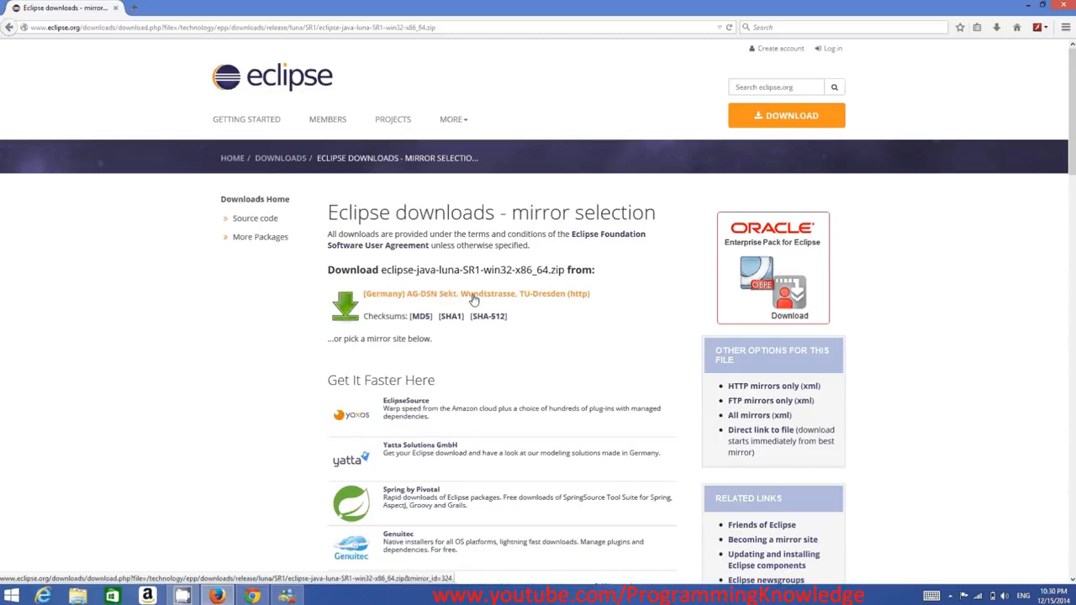
pyautogui.scroll(-3, 522, 313)
pyautogui.scroll(-3, 523, 315)
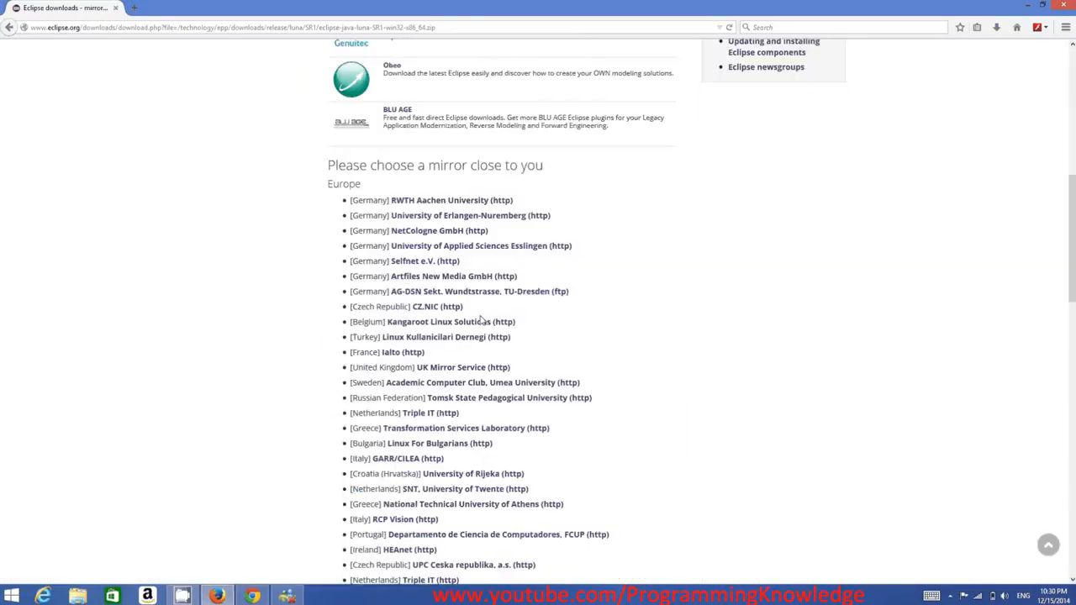
pyautogui.scroll(-2, 440, 412)
pyautogui.scroll(-3, 437, 418)
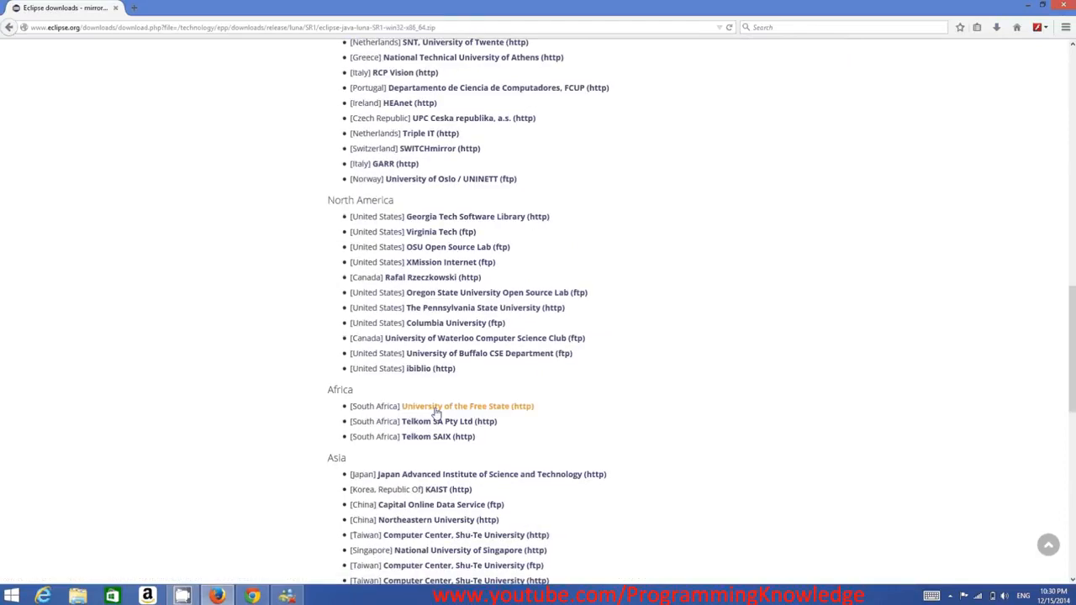
pyautogui.scroll(5, 435, 404)
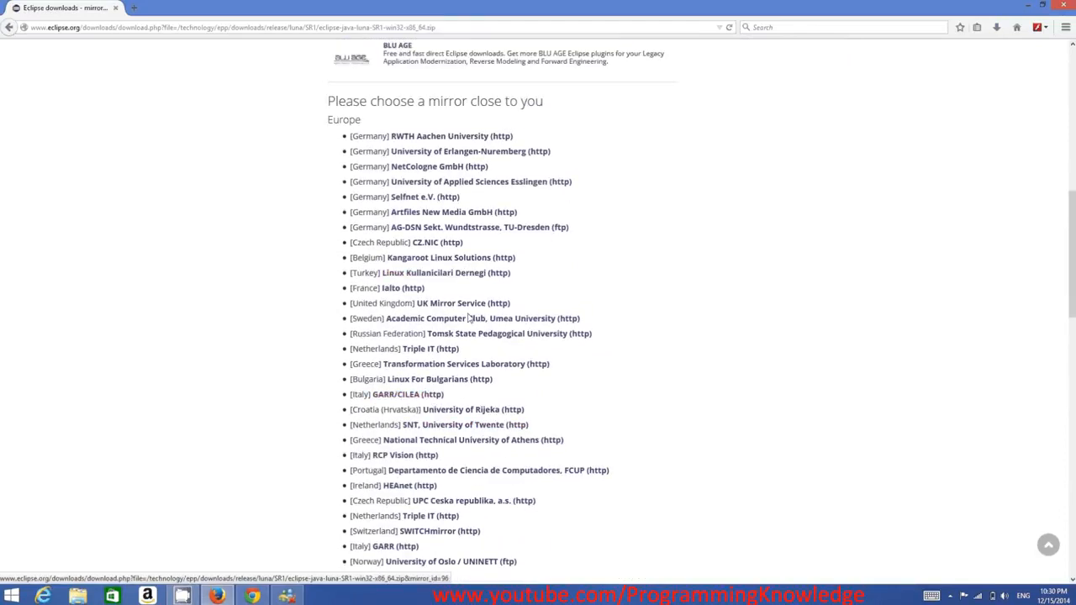
pyautogui.scroll(6, 437, 402)
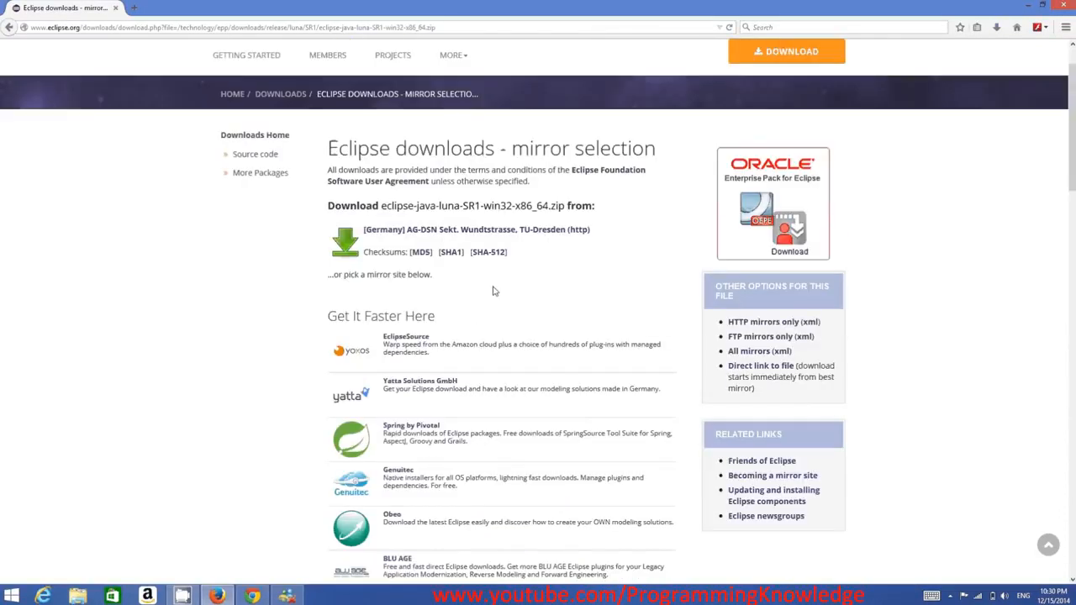
pyautogui.click(504, 233)
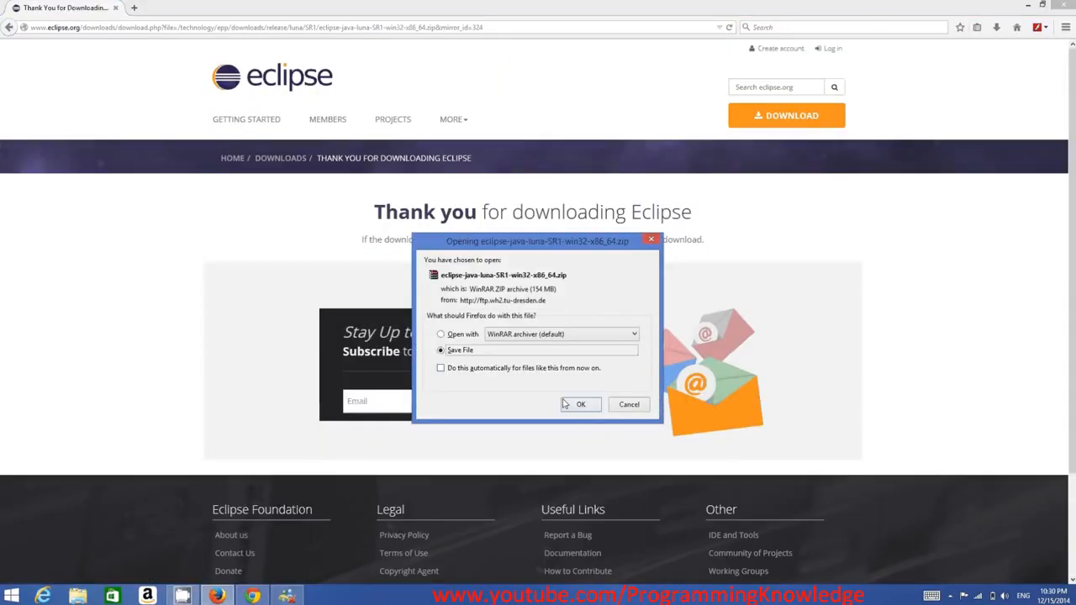
pyautogui.click(577, 404)
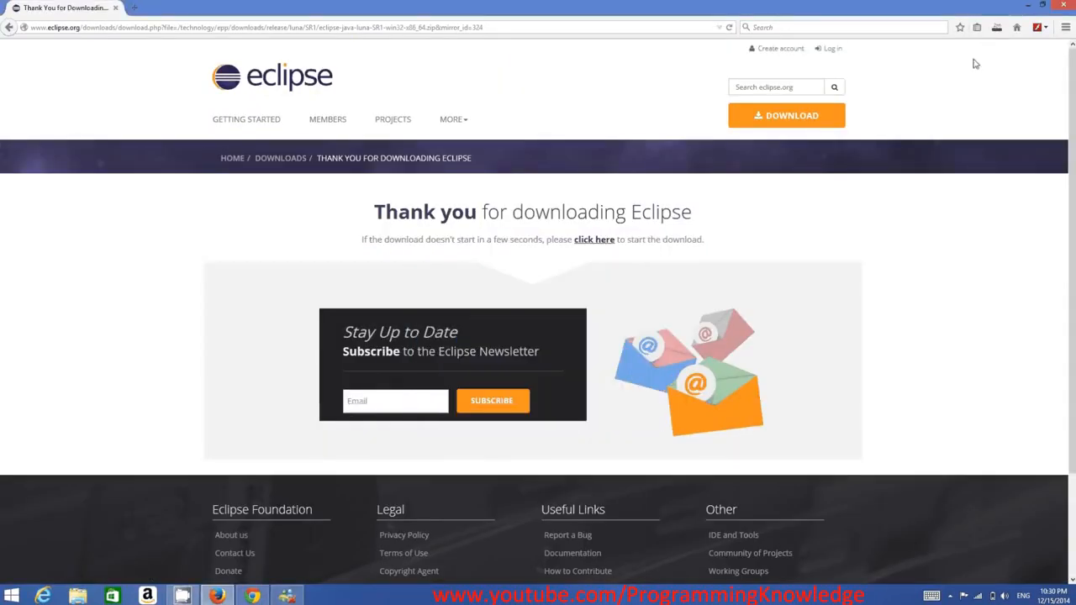
# Check the progress of the Eclipse download and open the finished eclipse-java-luna-SR1-win32-x86_64.zip archive in WinRAR.
pyautogui.click(996, 29)
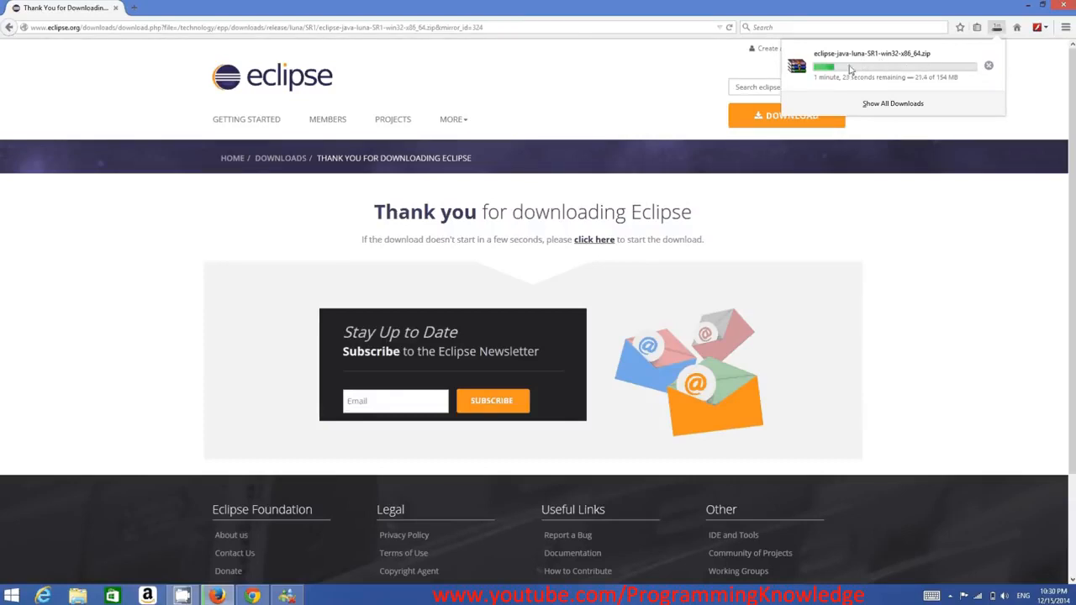
pyautogui.click(582, 601)
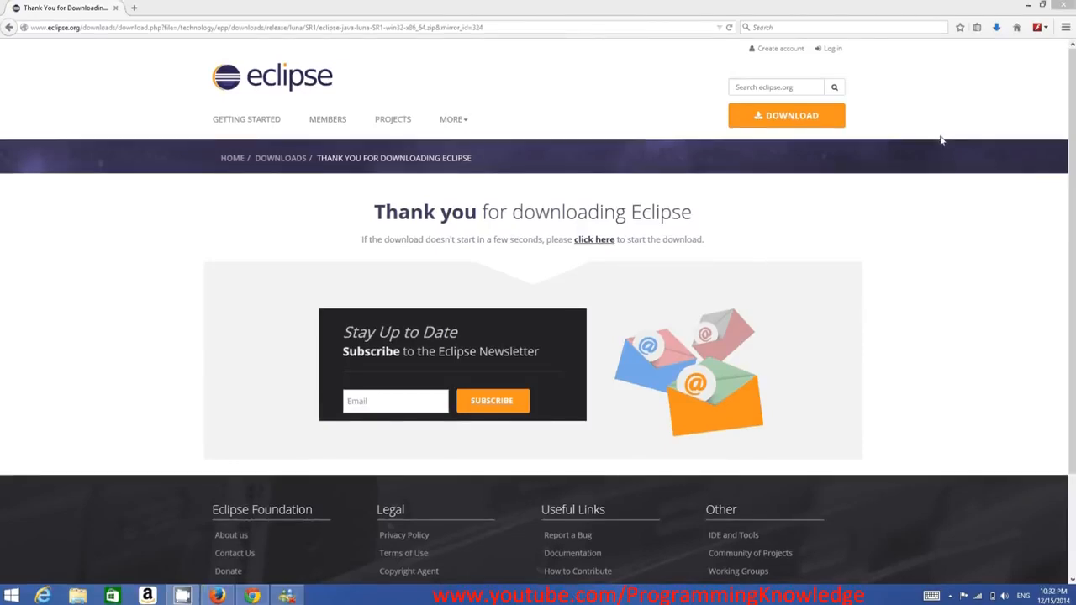
pyautogui.click(998, 29)
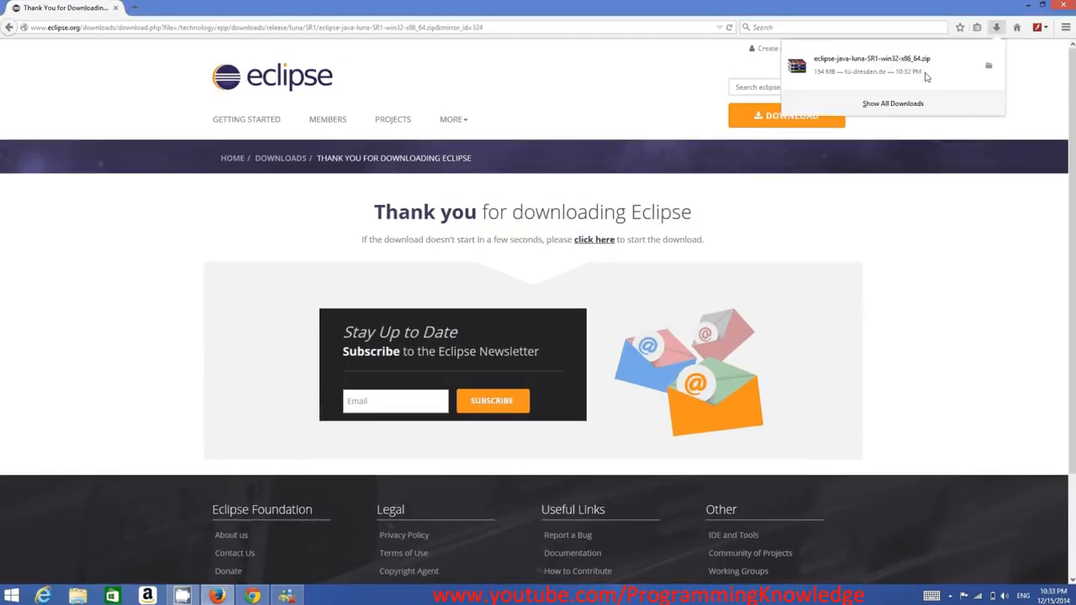
pyautogui.click(865, 69)
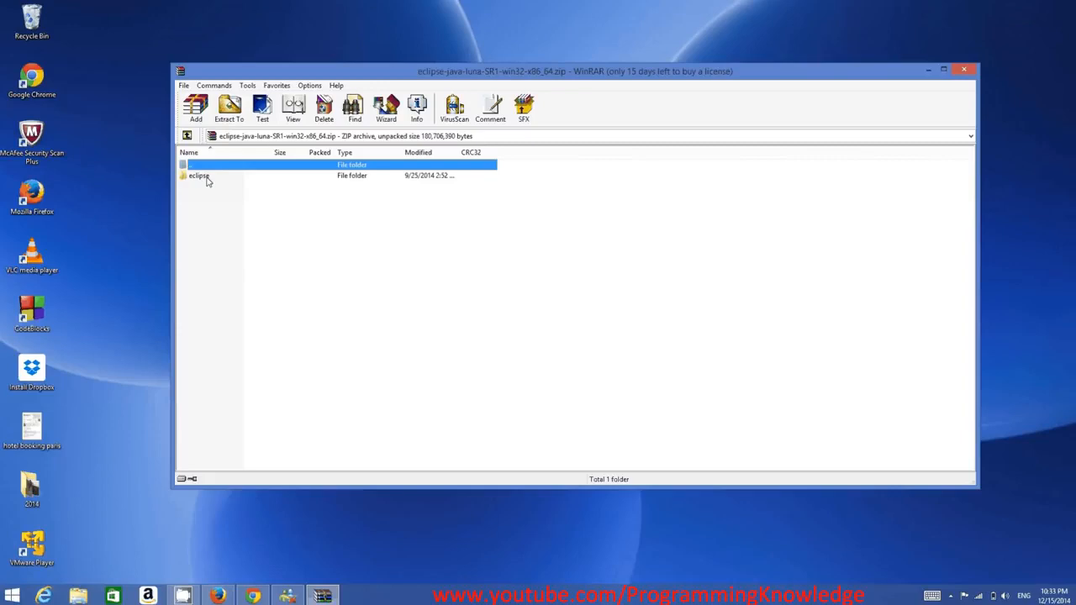
# Extract the Eclipse archive to the root of drive C:\ with the default extraction options.
pyautogui.click(228, 116)
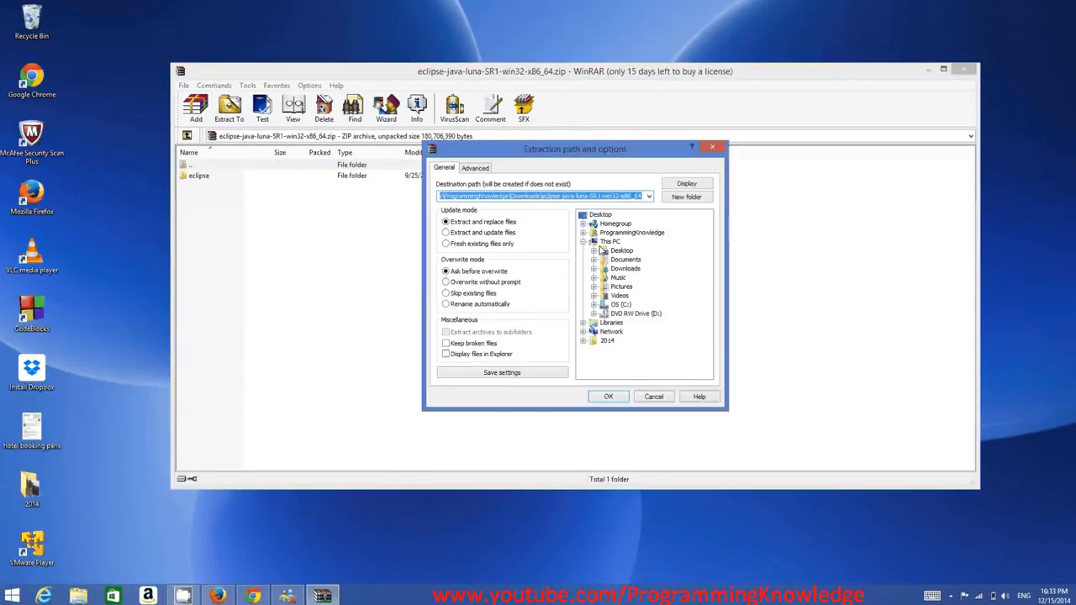
pyautogui.click(620, 305)
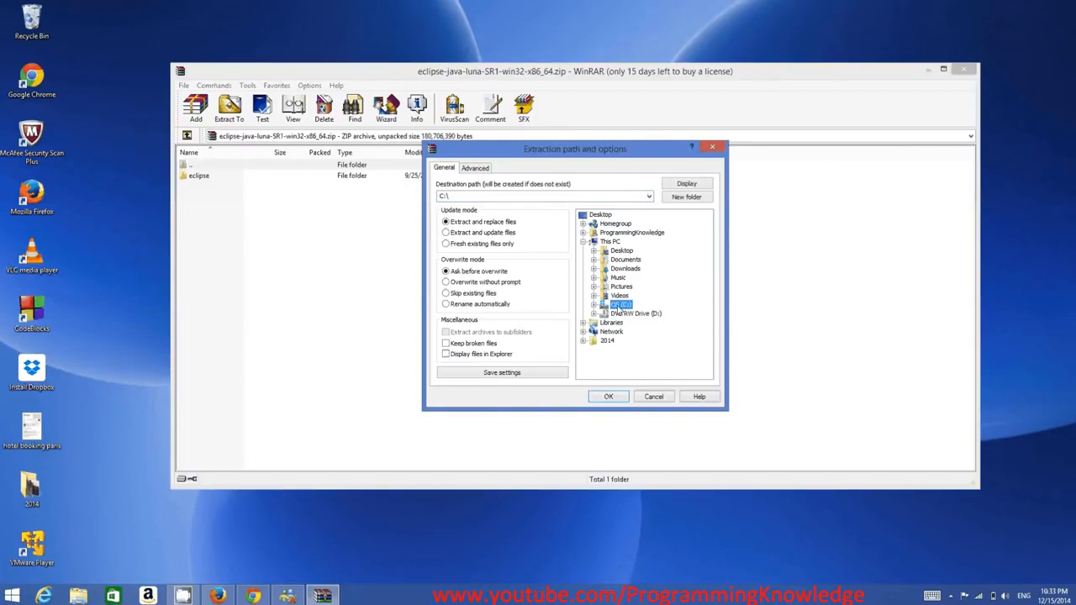
pyautogui.click(613, 399)
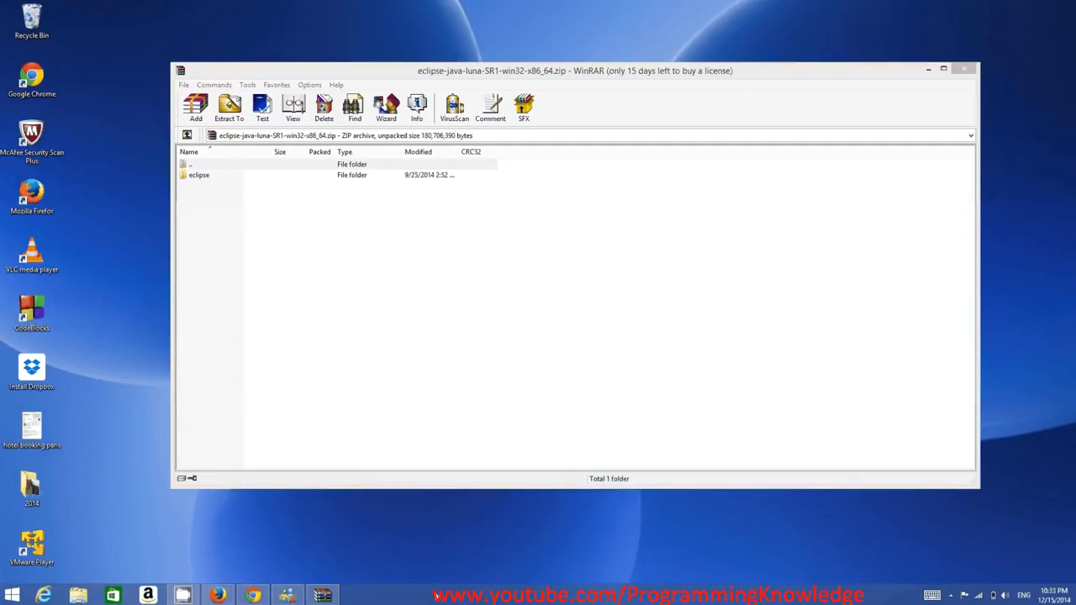
# Switch to File Explorer, open the extracted eclipse folder on drive C: and look over its contents.
pyautogui.click(79, 594)
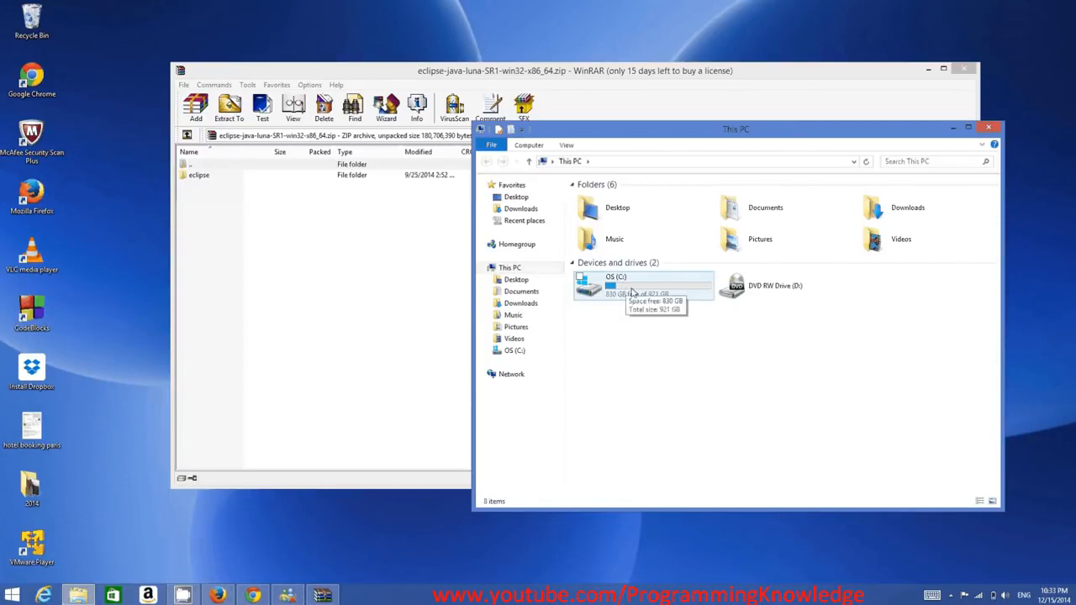
pyautogui.click(632, 291)
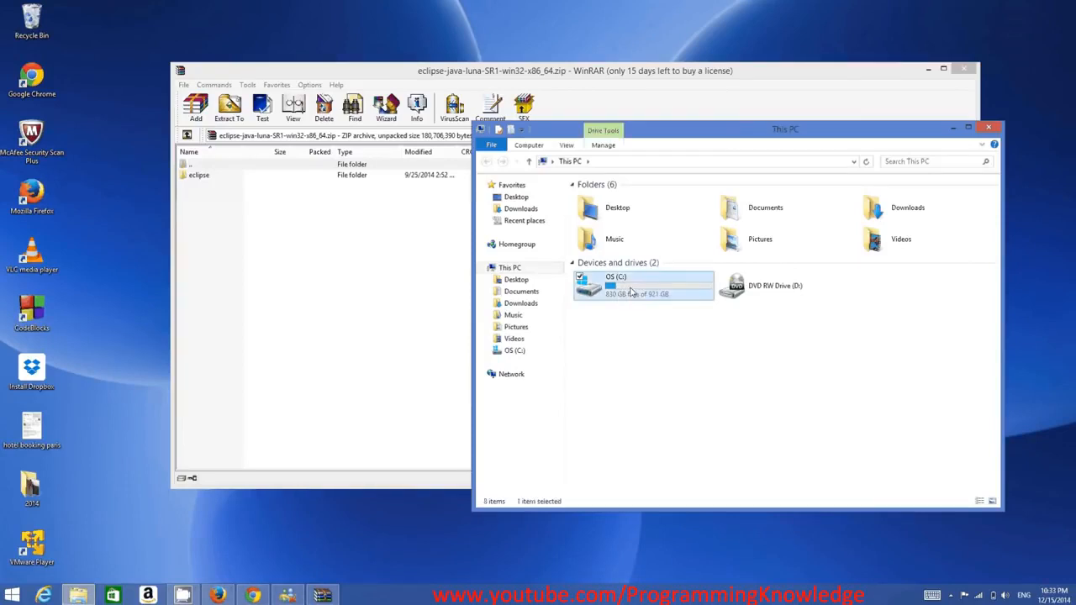
pyautogui.doubleClick(633, 291)
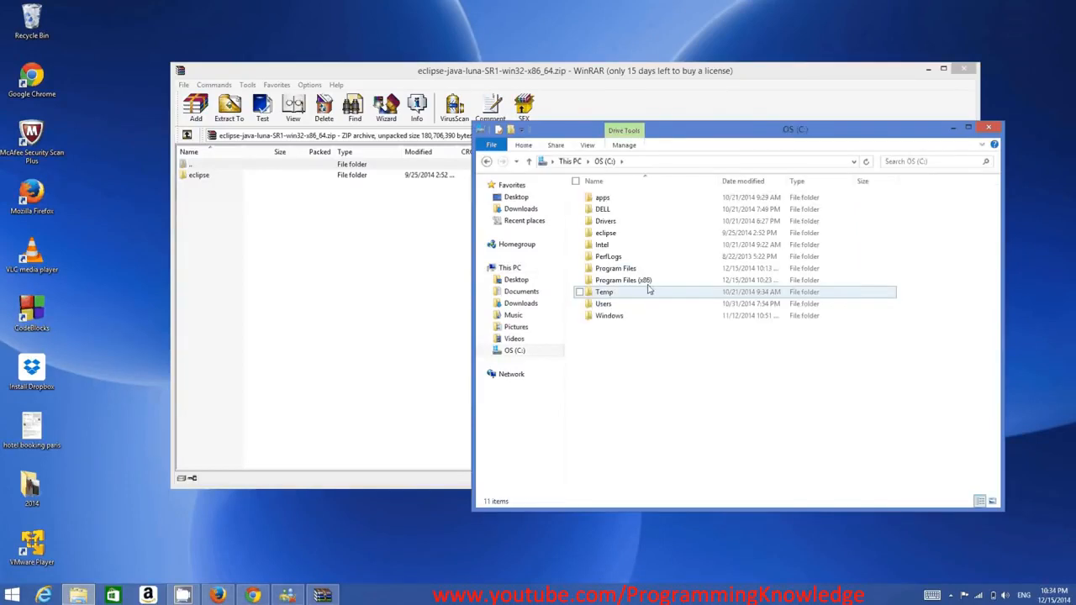
pyautogui.doubleClick(607, 232)
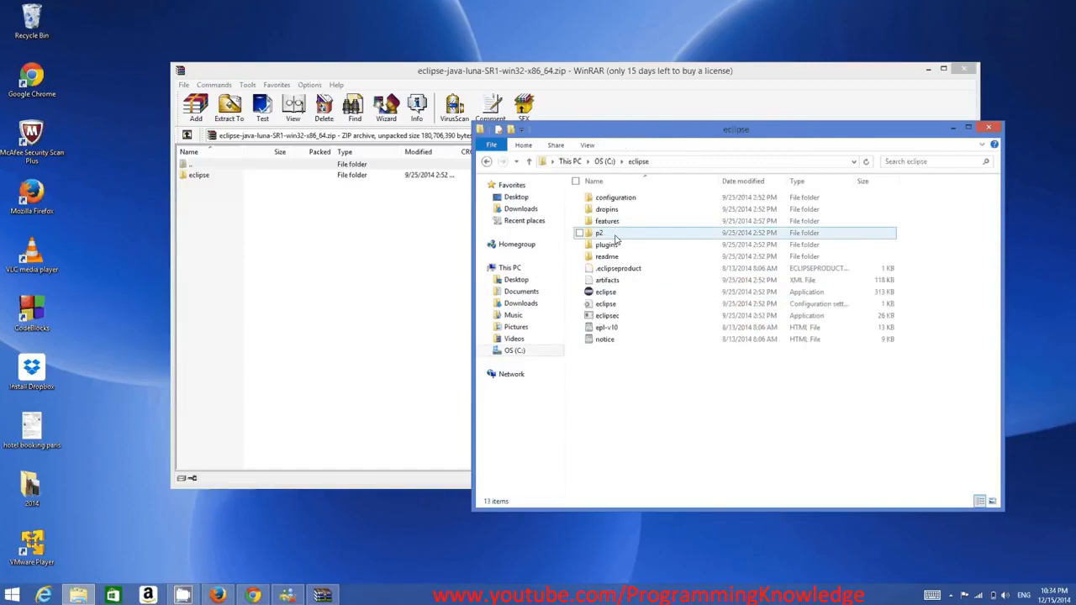
pyautogui.moveTo(882, 378); pyautogui.dragTo(589, 198)
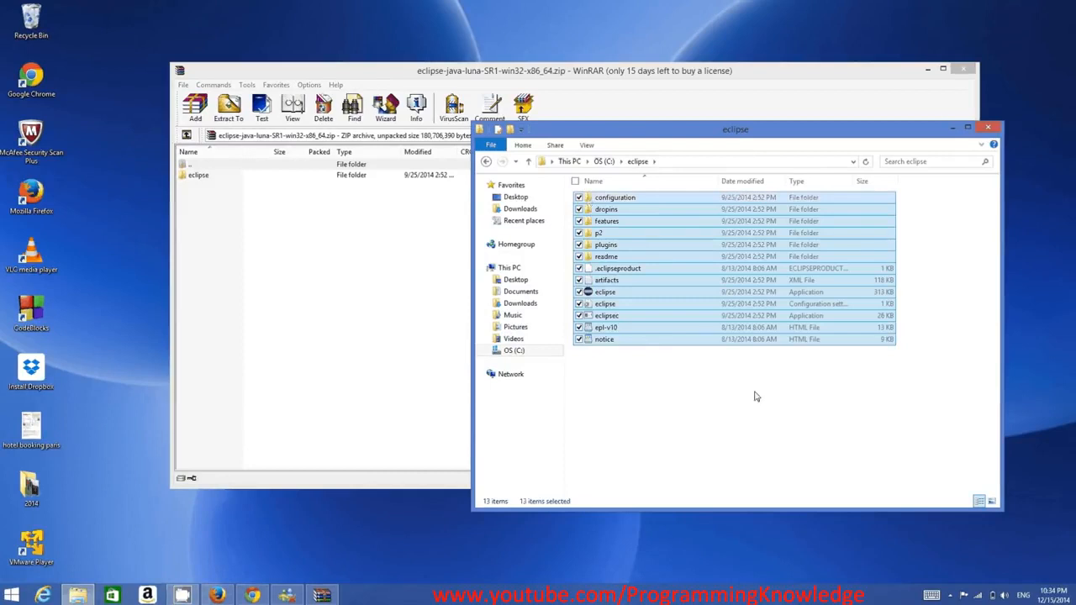
pyautogui.click(712, 403)
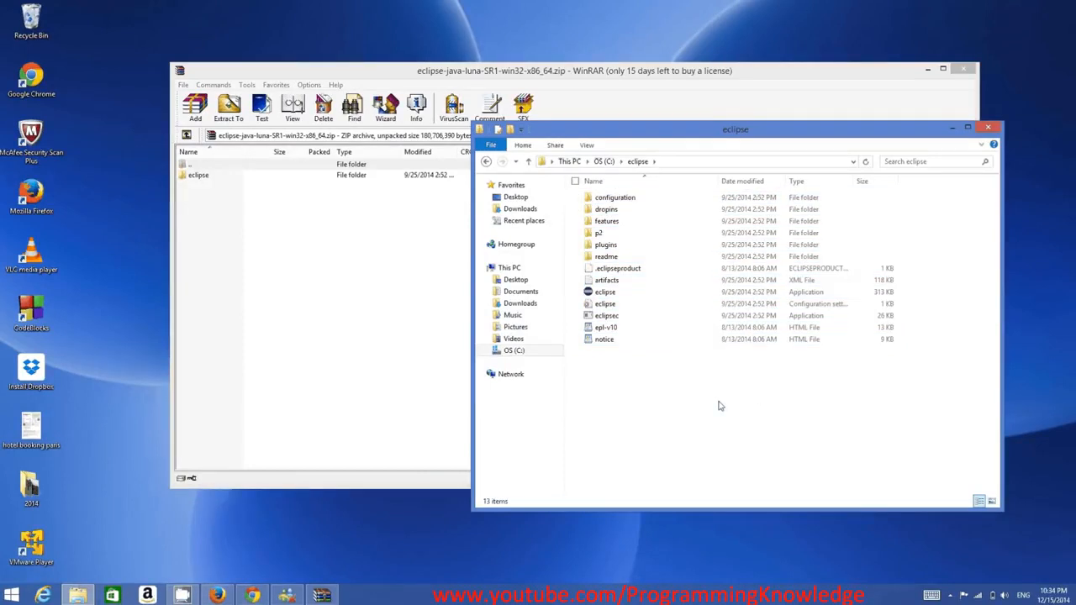
# Create a shortcut to the eclipse application and move it onto the desktop.
pyautogui.rightClick(608, 293)
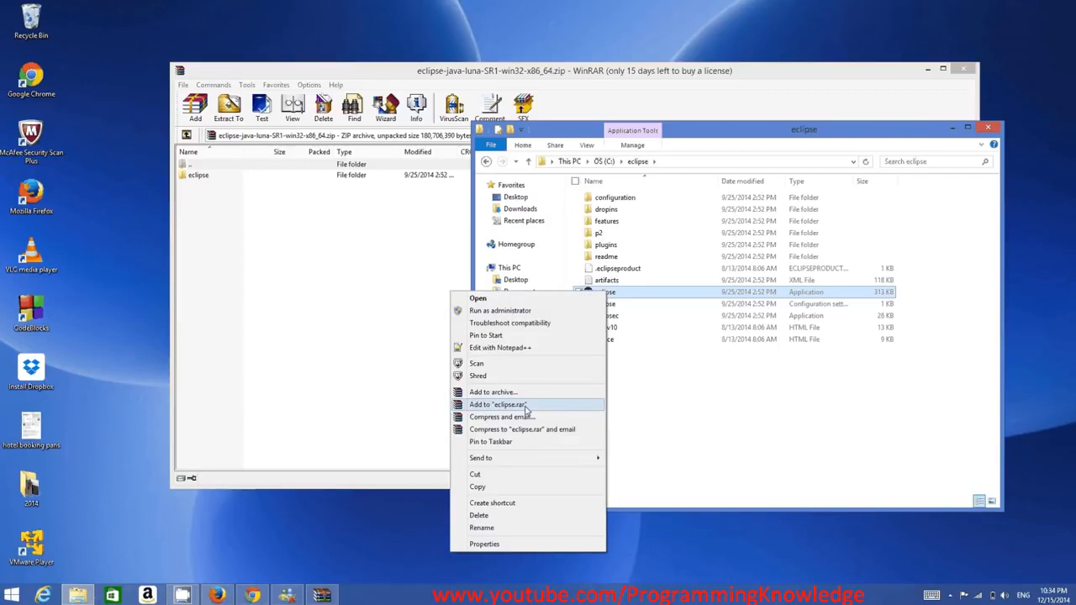
pyautogui.click(504, 503)
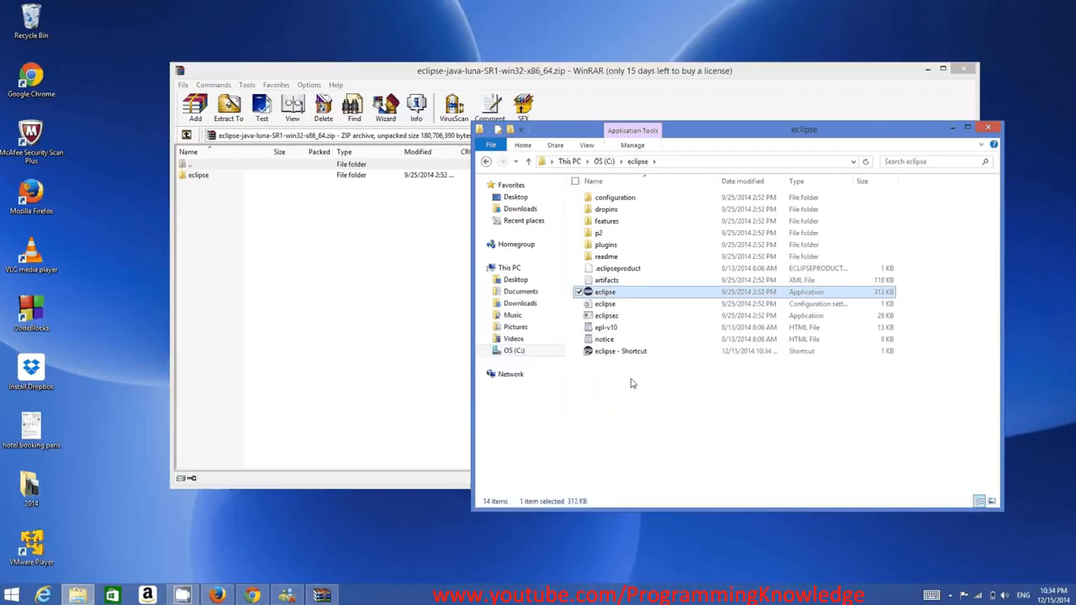
pyautogui.moveTo(505, 250); pyautogui.dragTo(101, 40)
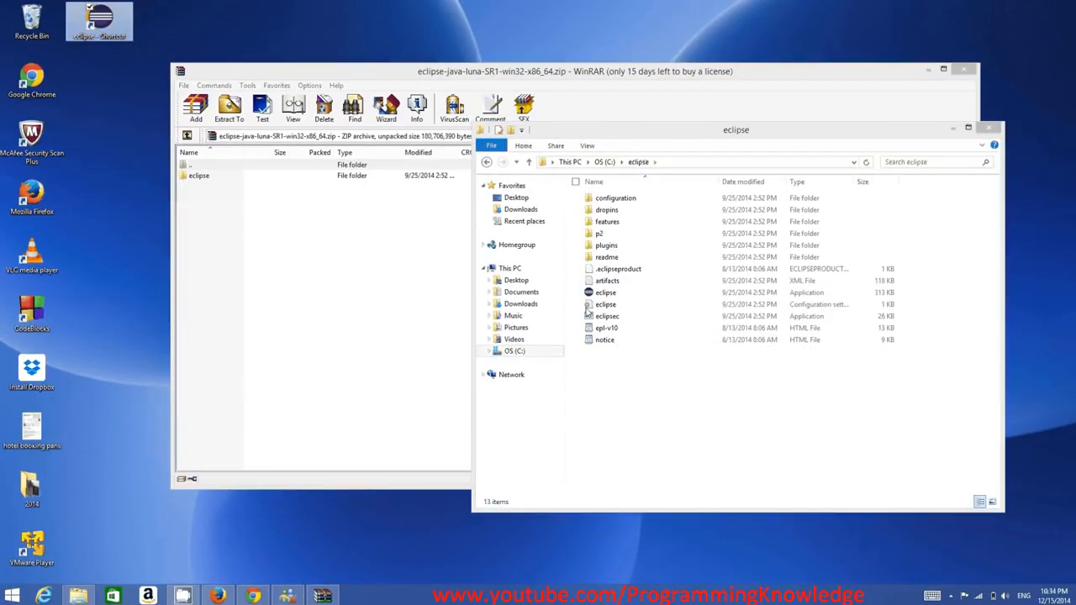
# Start the eclipse application from the extracted folder and close the WinRAR archive window.
pyautogui.doubleClick(606, 294)
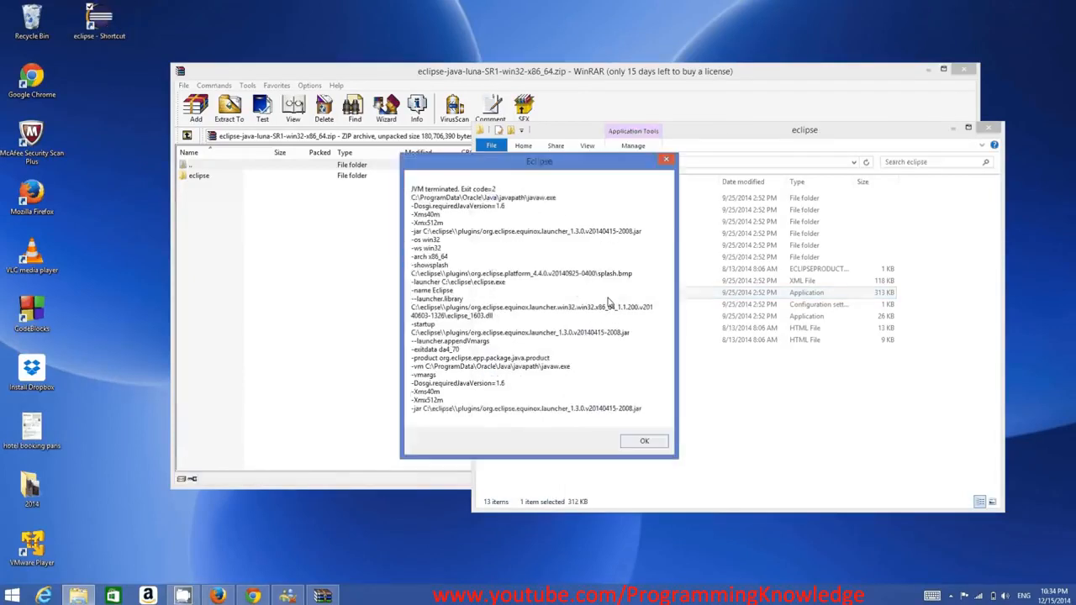
pyautogui.click(966, 70)
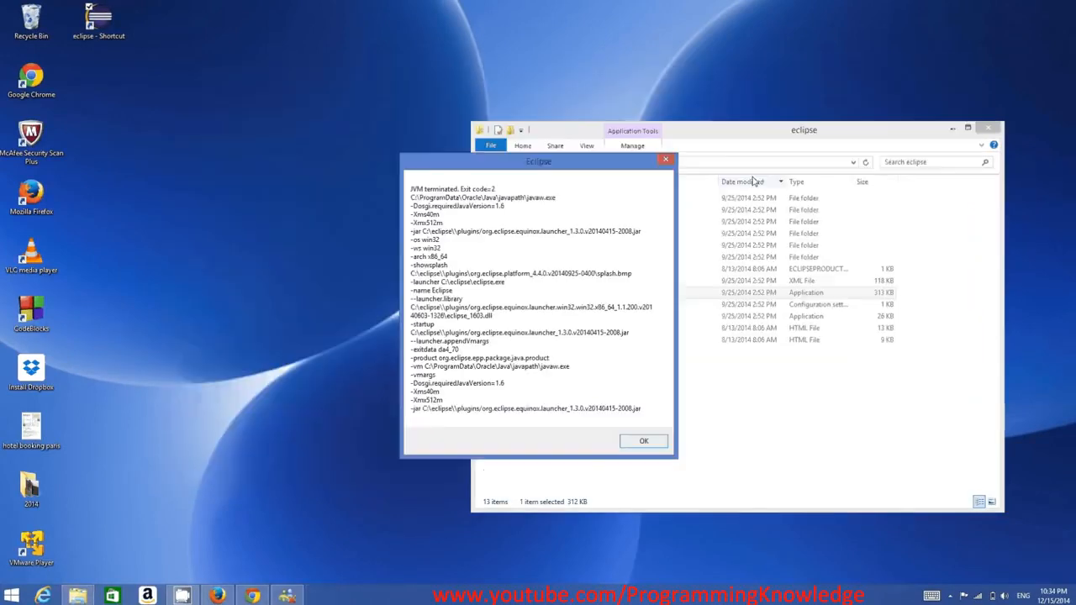
# Place the Eclipse message beside the File Explorer window to read its Java path, and return to the root of drive C:.
pyautogui.moveTo(569, 175); pyautogui.dragTo(609, 152)
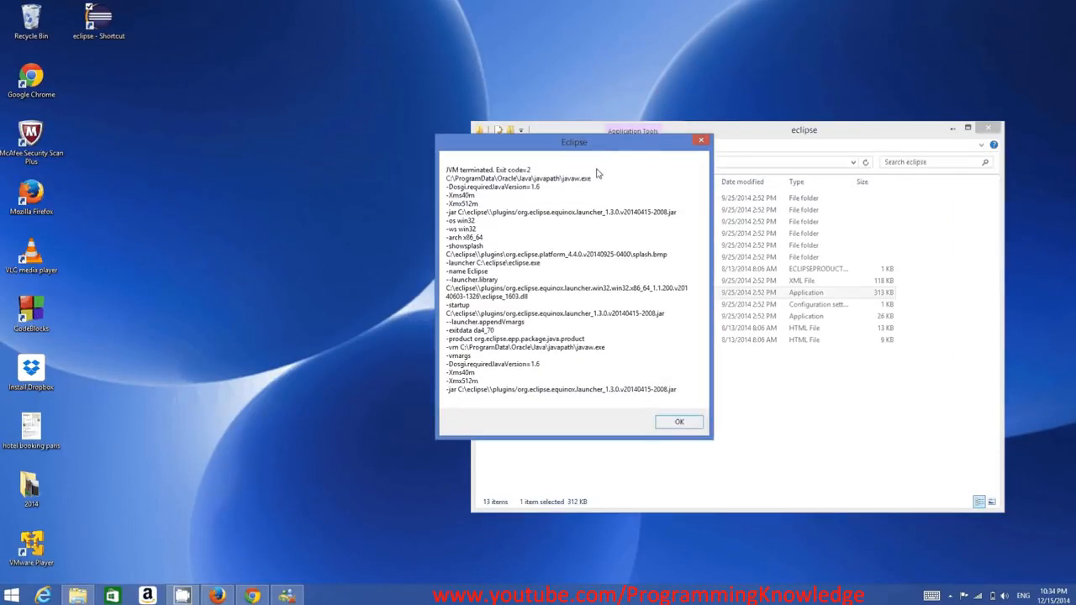
pyautogui.moveTo(559, 147); pyautogui.dragTo(567, 151)
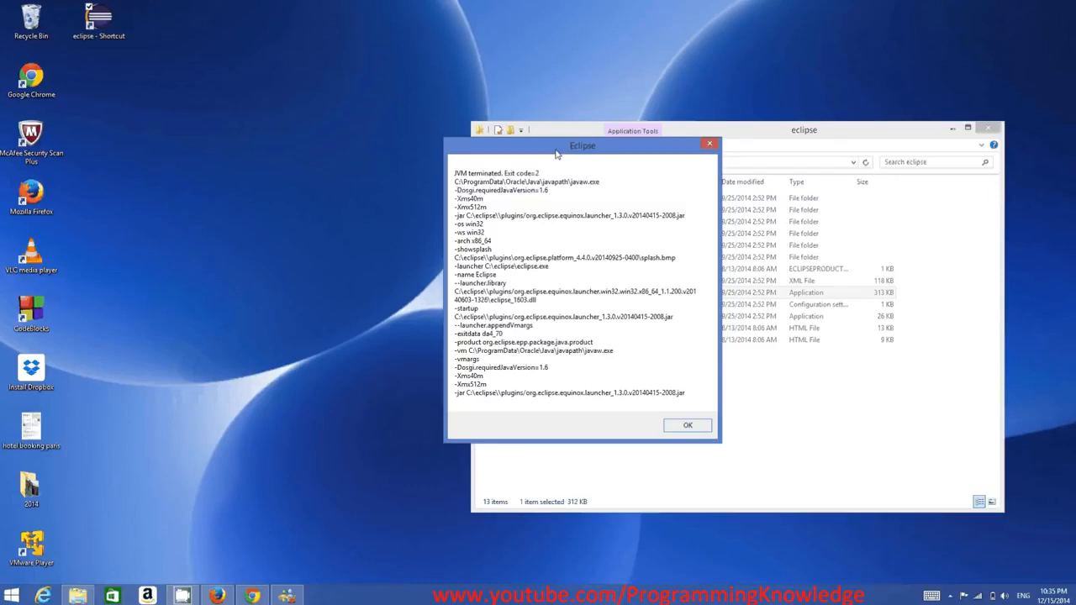
pyautogui.moveTo(556, 154); pyautogui.dragTo(309, 167)
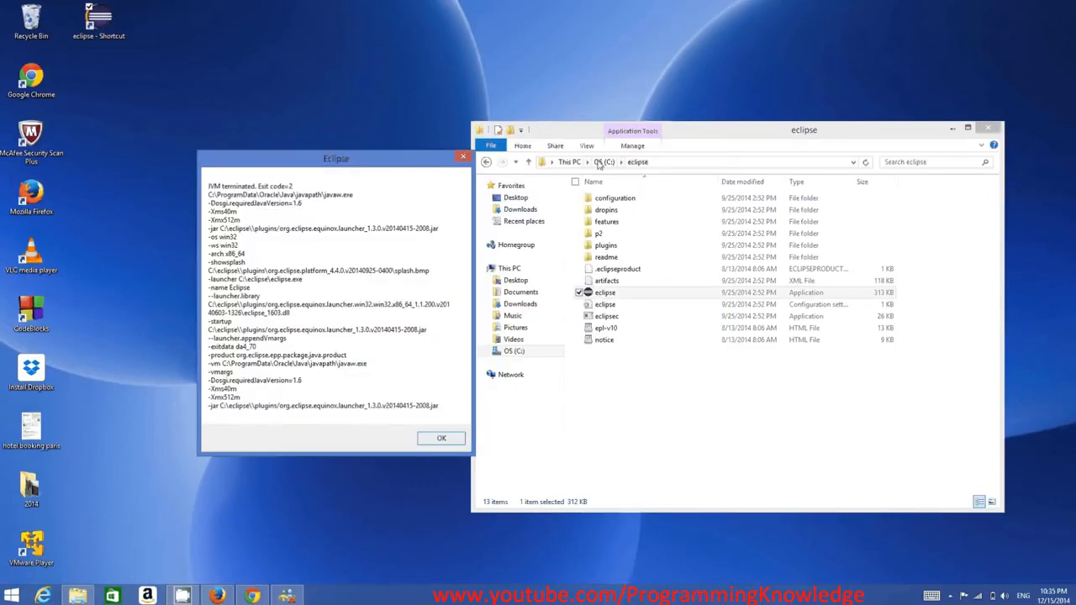
pyautogui.click(602, 161)
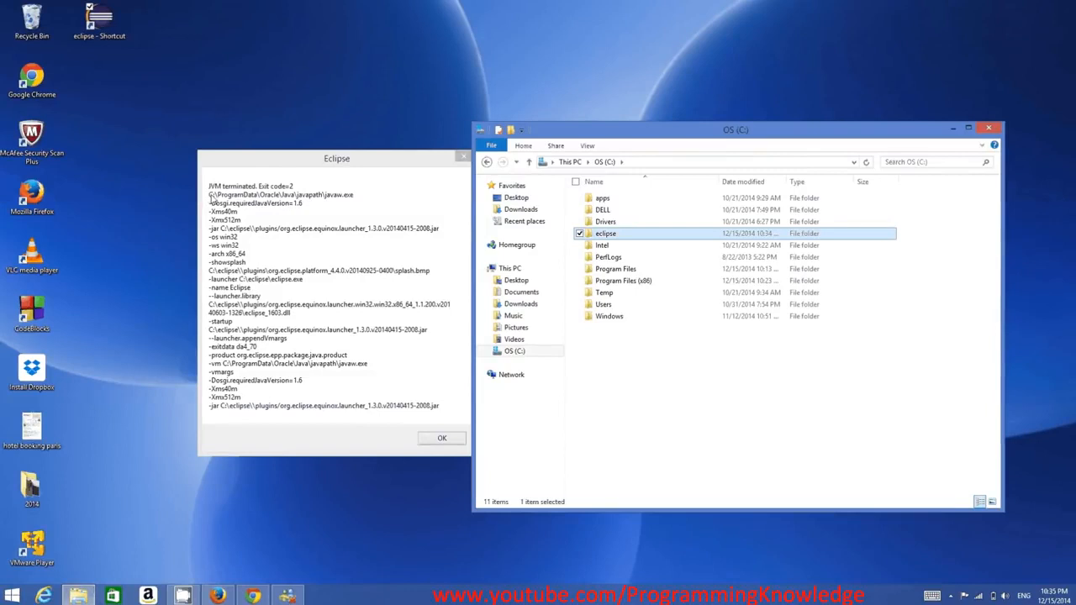
pyautogui.click(211, 201)
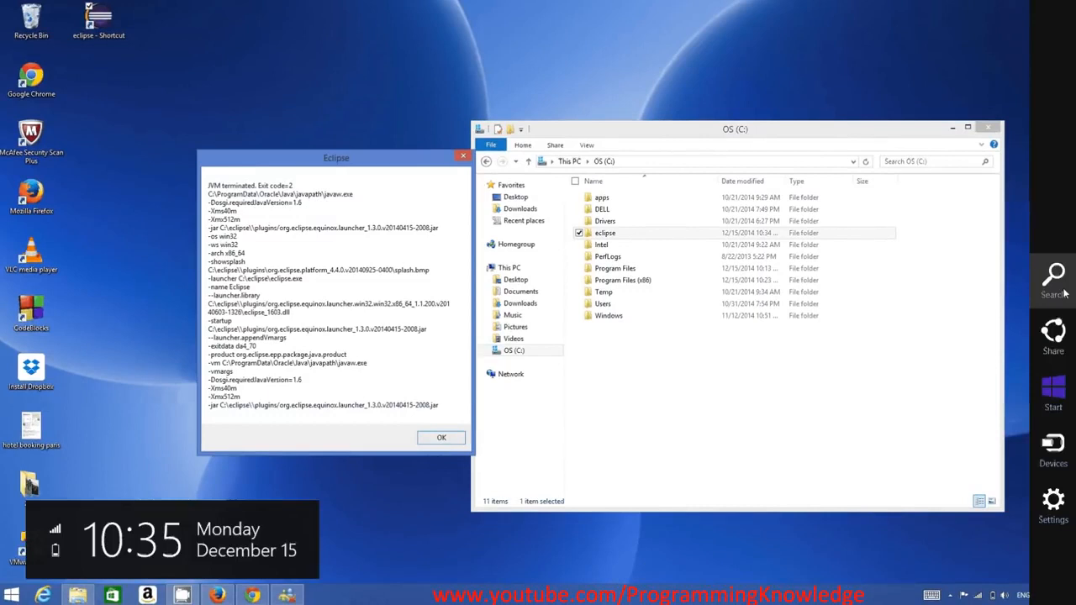
# Open WordPad, paste the path C:\ProgramData\Oracle\Java\javapath at a large zoom and highlight its C:\ProgramData part.
pyautogui.click(1064, 293)
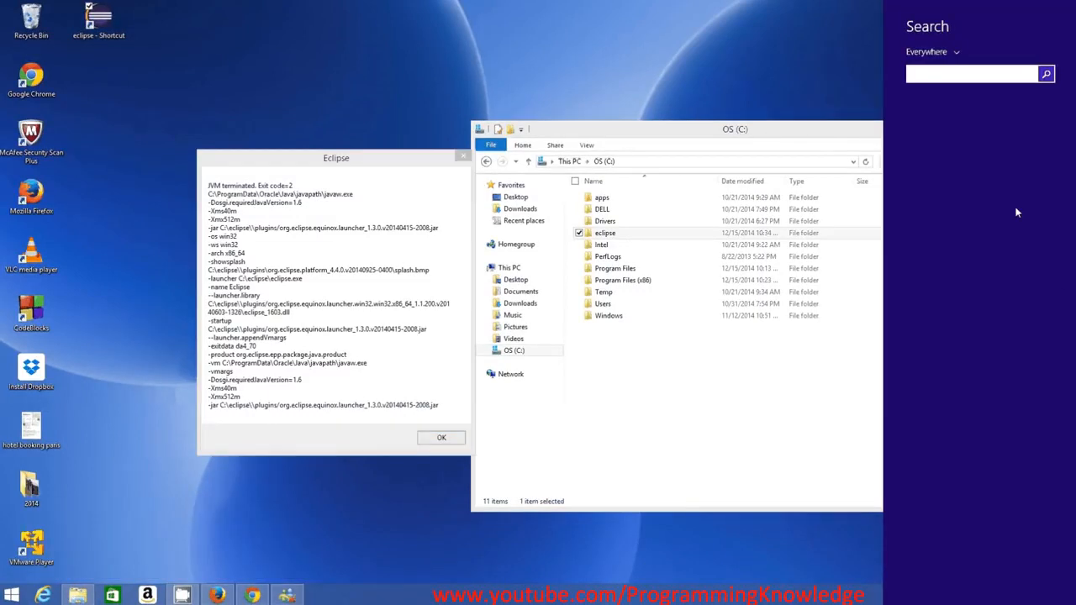
pyautogui.write('wordPad')
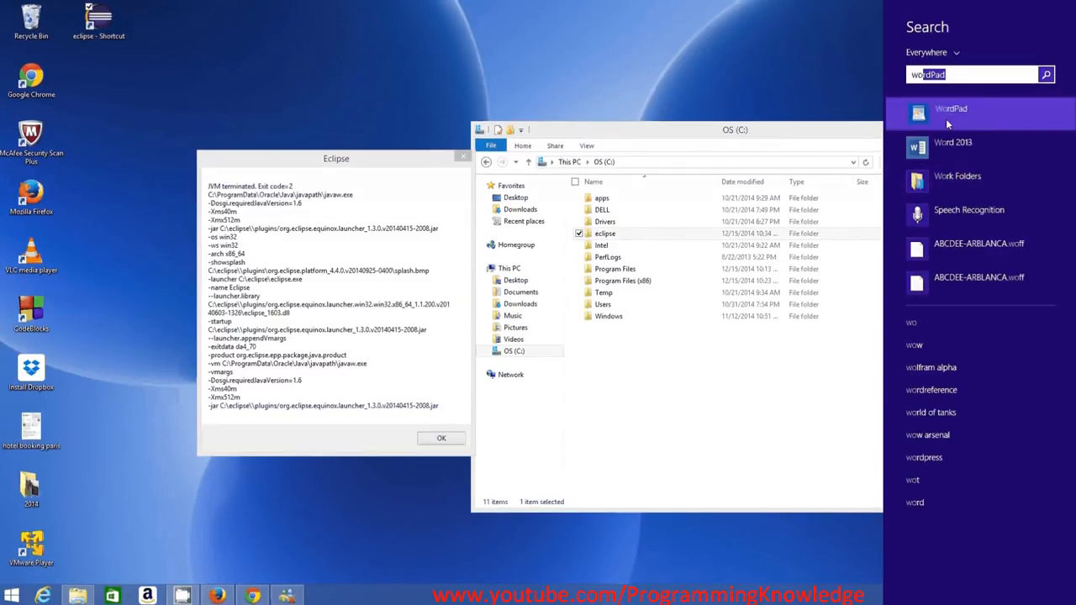
pyautogui.click(946, 118)
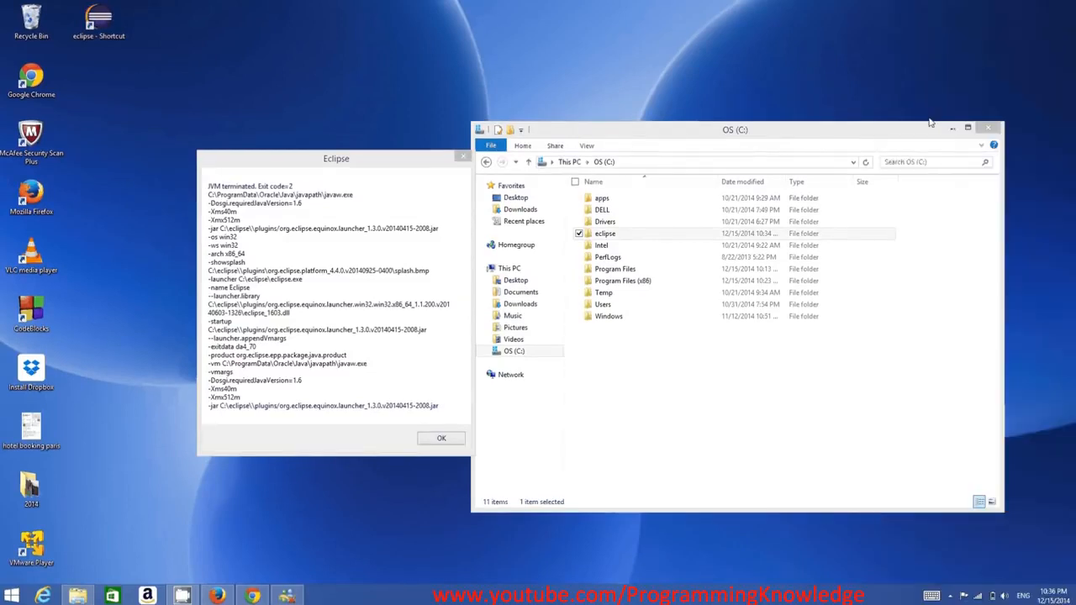
pyautogui.write('C:\\ProgramData\\Oracle\\Java\\javapath')
pyautogui.scroll(3, 496, 235)
pyautogui.scroll(14, 496, 235)
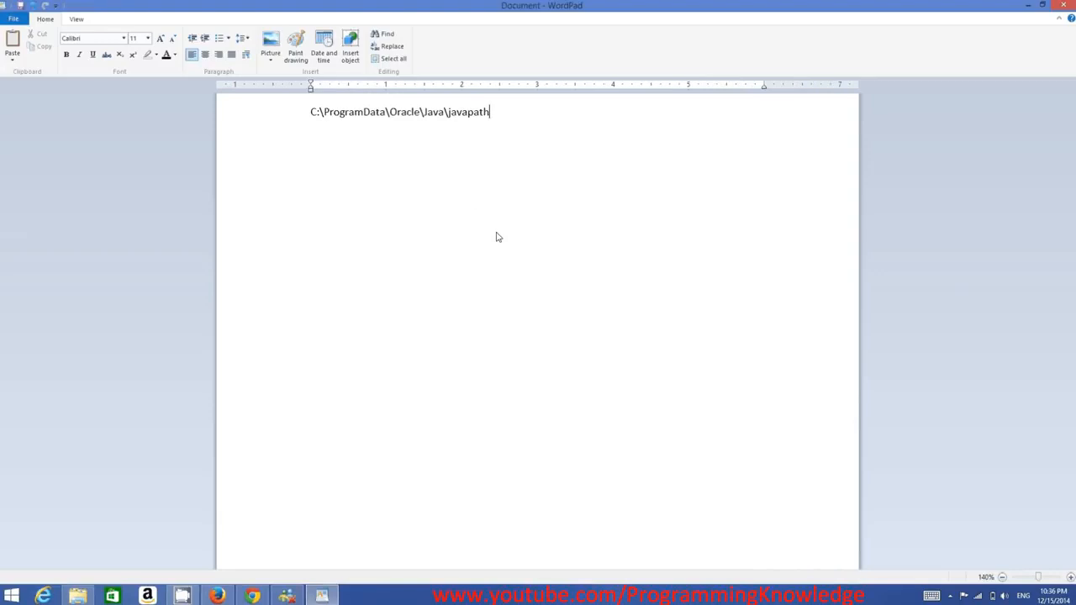
pyautogui.scroll(20, 326, 260)
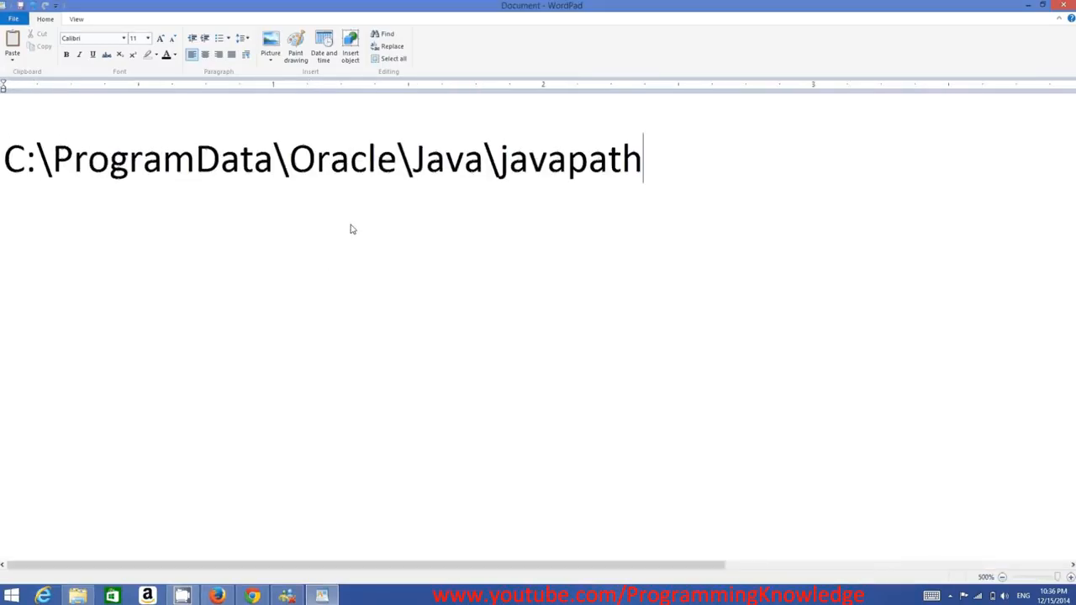
pyautogui.click(7, 166)
pyautogui.moveTo(7, 167); pyautogui.dragTo(273, 167)
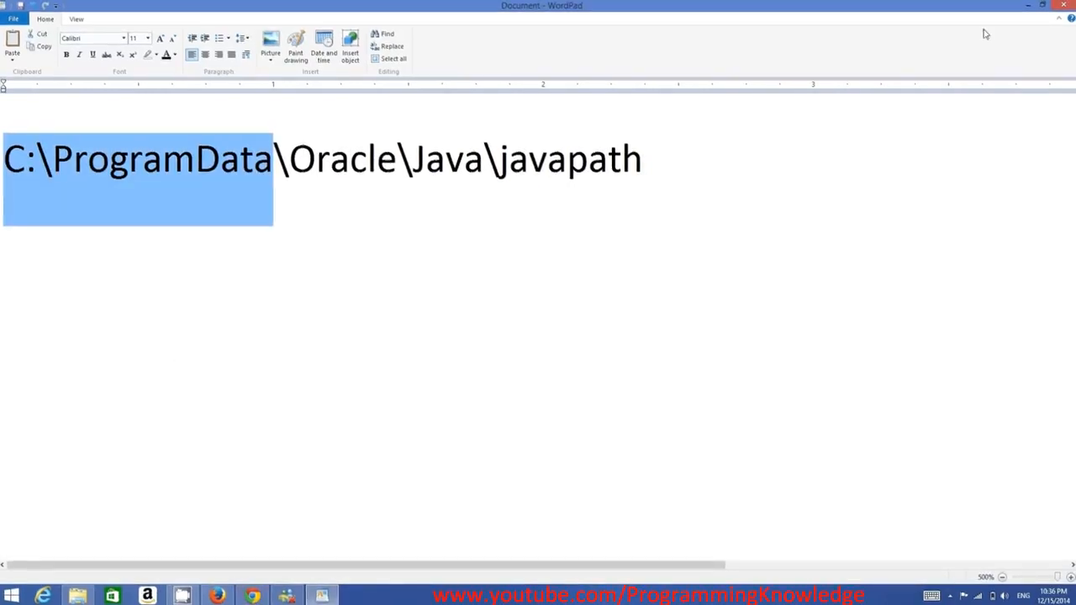
# Select the whole javapath line in WordPad and open C:\ProgramData\Oracle\Java\javapath in File Explorer.
pyautogui.click(1026, 13)
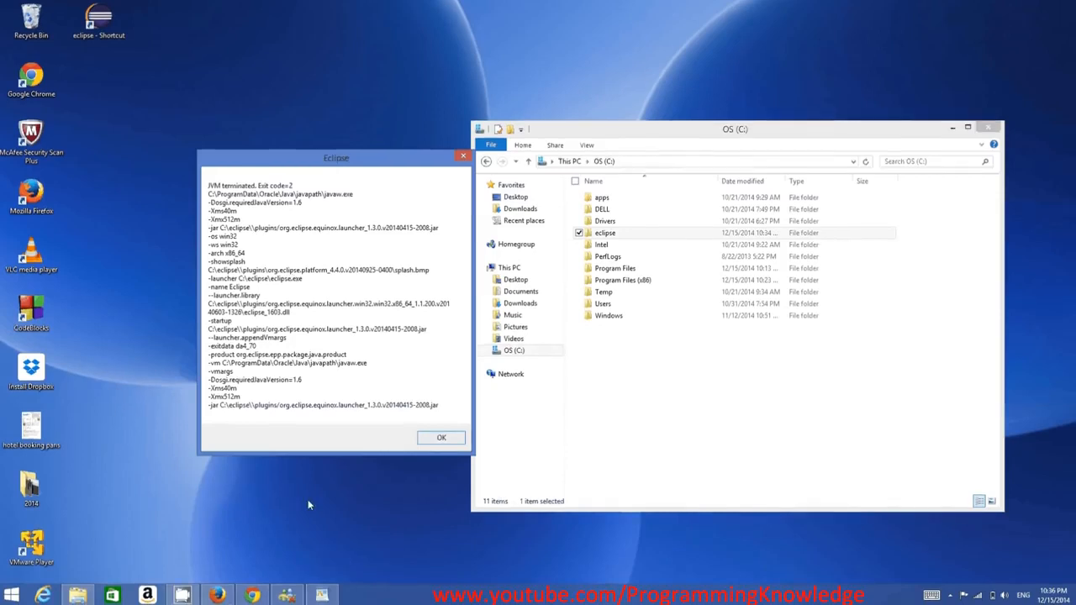
pyautogui.click(316, 597)
pyautogui.click(664, 165)
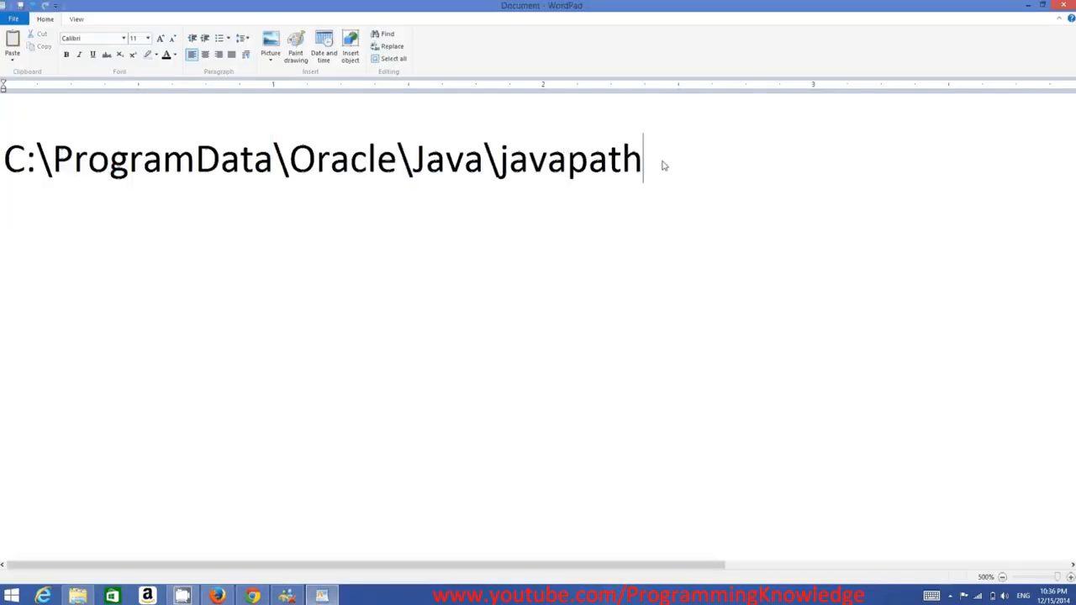
pyautogui.moveTo(49, 171); pyautogui.dragTo(24, 185)
pyautogui.hotkey('ctrl', 'c')
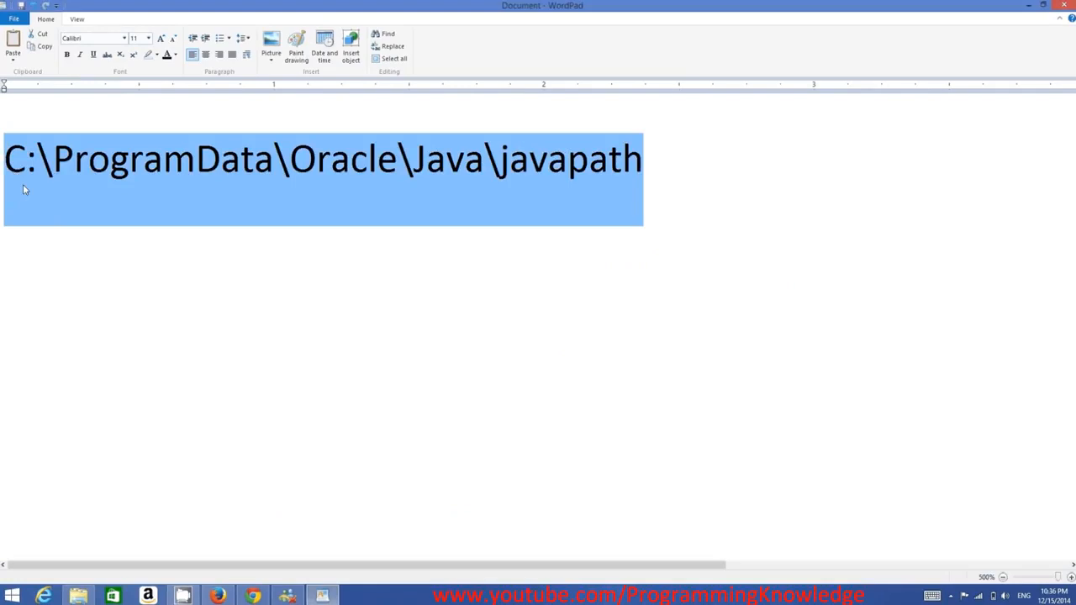
pyautogui.click(79, 596)
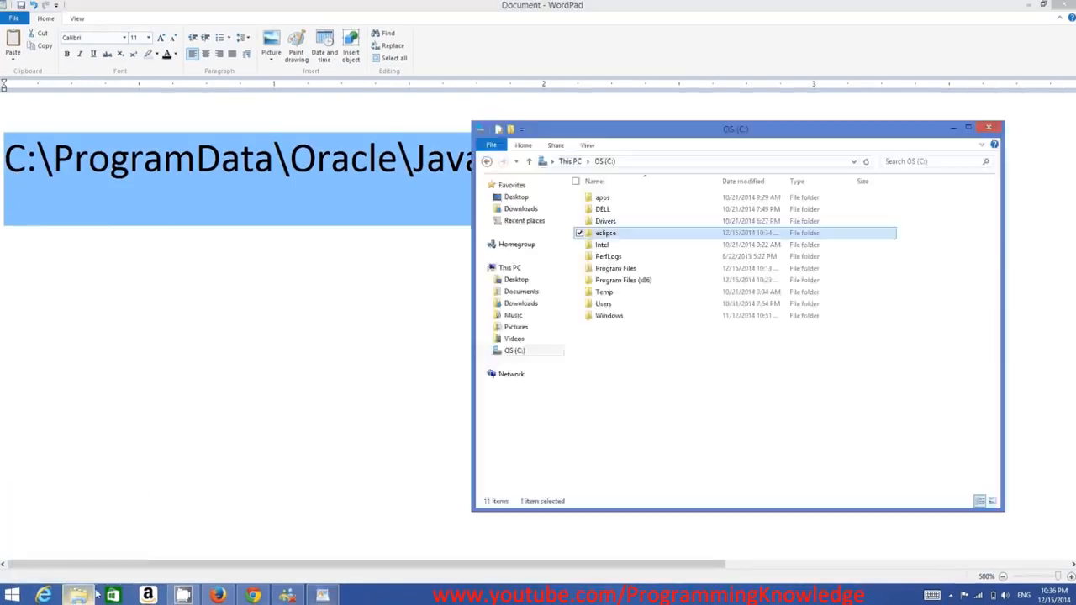
pyautogui.click(683, 166)
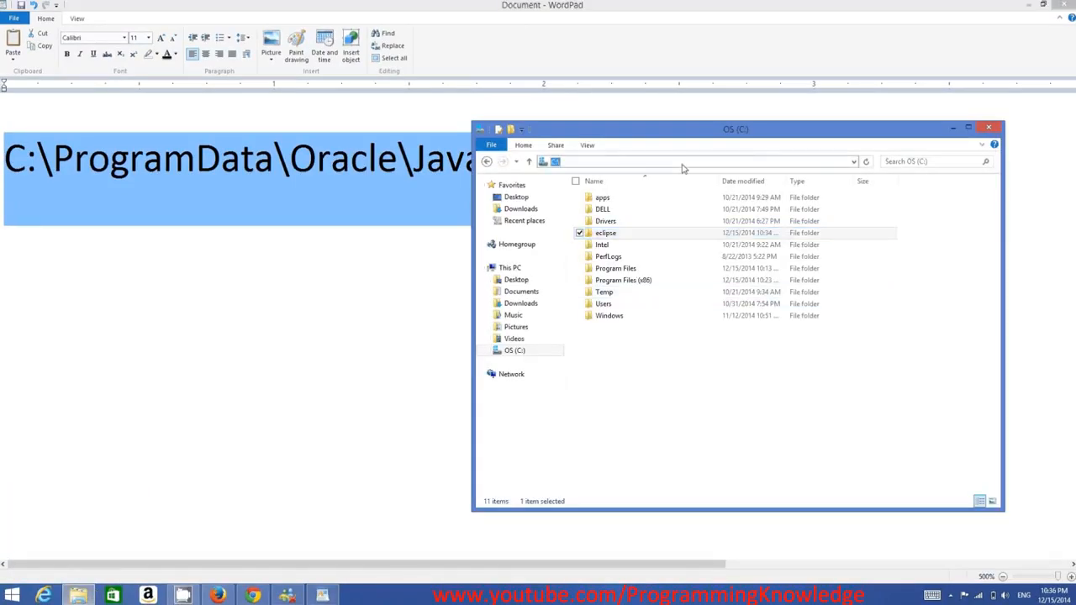
pyautogui.hotkey('ctrl', 'v')
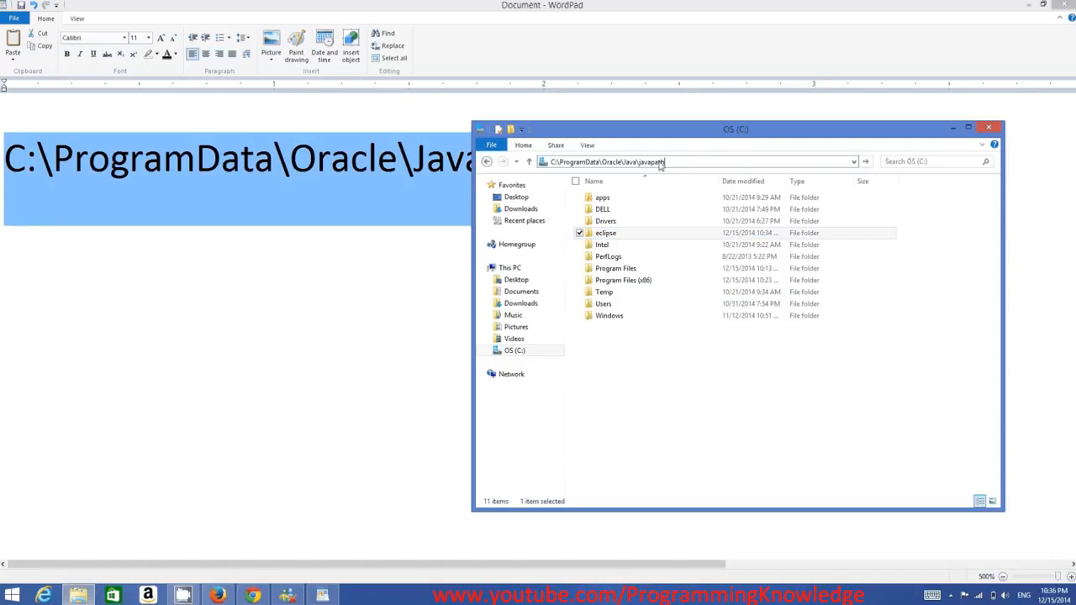
pyautogui.press('Return')
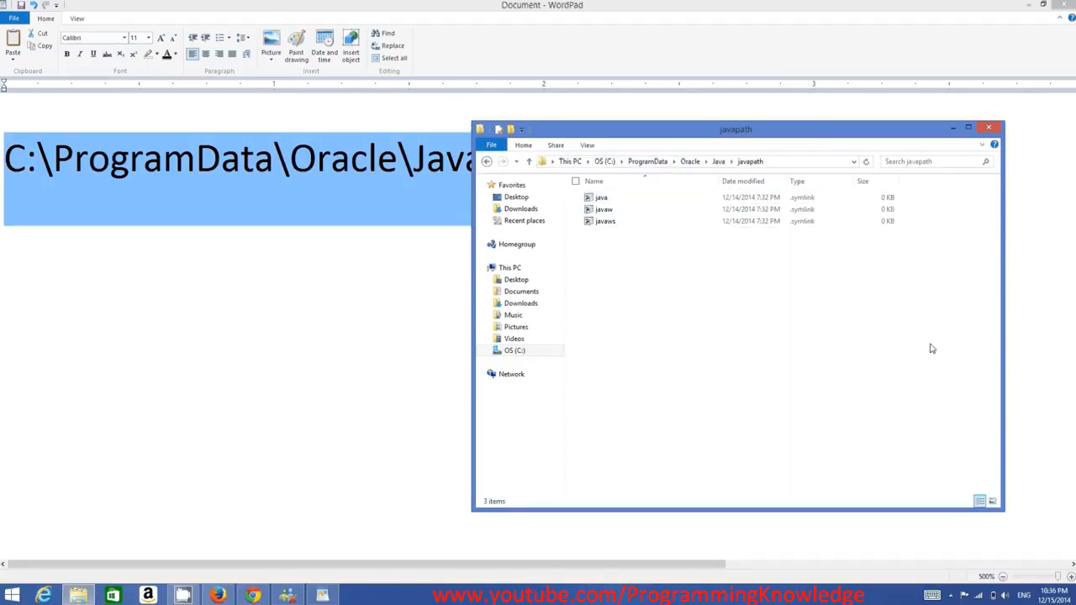
# Check the java, javaw and javaws files in the javapath folder, and minimise File Explorer and WordPad.
pyautogui.moveTo(935, 346); pyautogui.dragTo(619, 191)
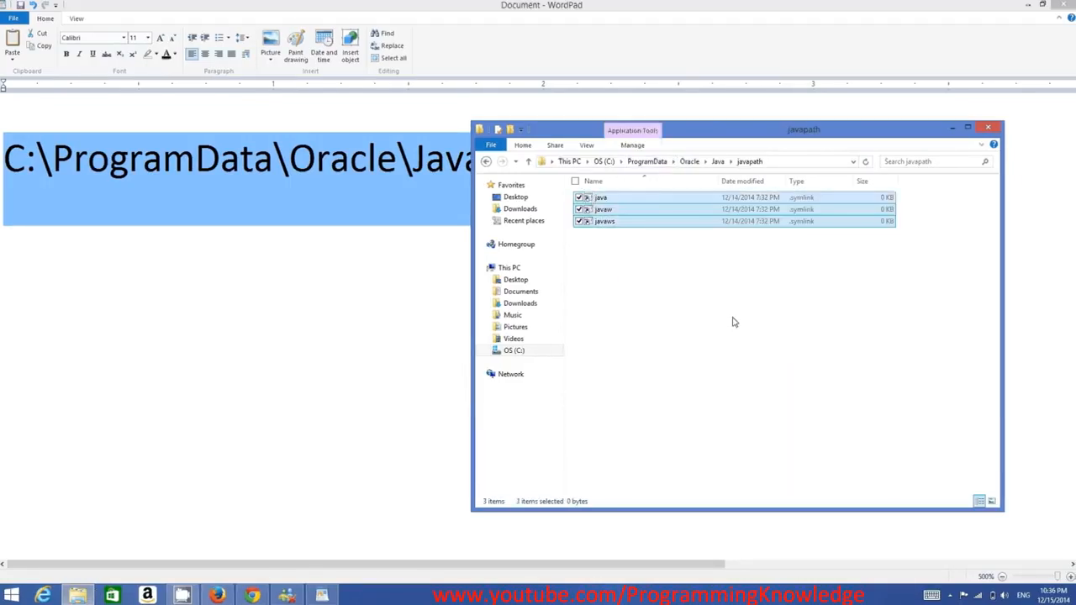
pyautogui.click(734, 323)
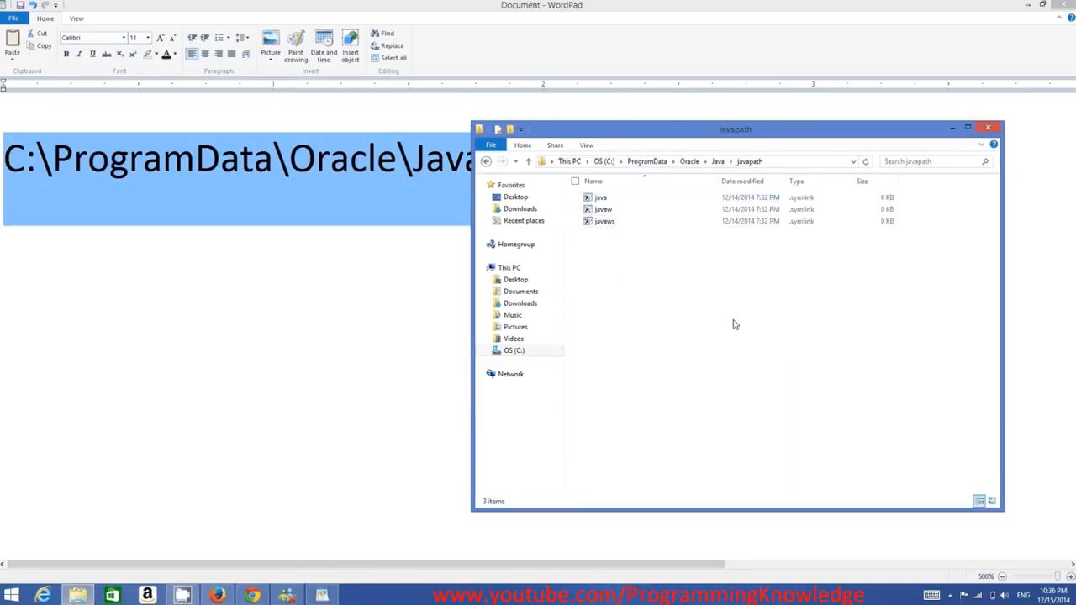
pyautogui.click(953, 131)
pyautogui.click(1026, 6)
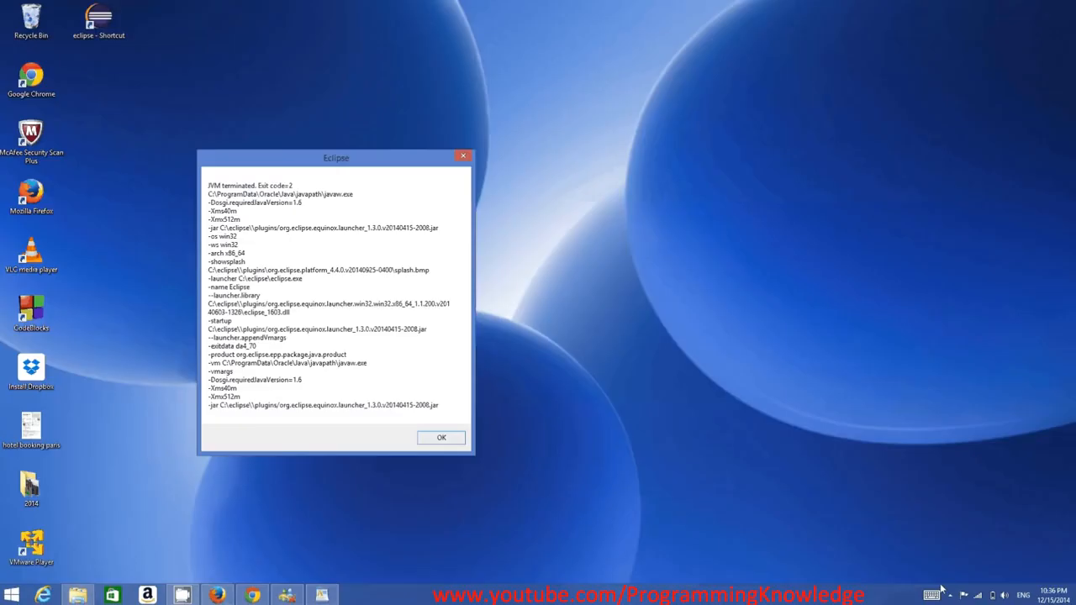
# Search Windows for System and open the System window of the Control Panel.
pyautogui.click(1031, 224)
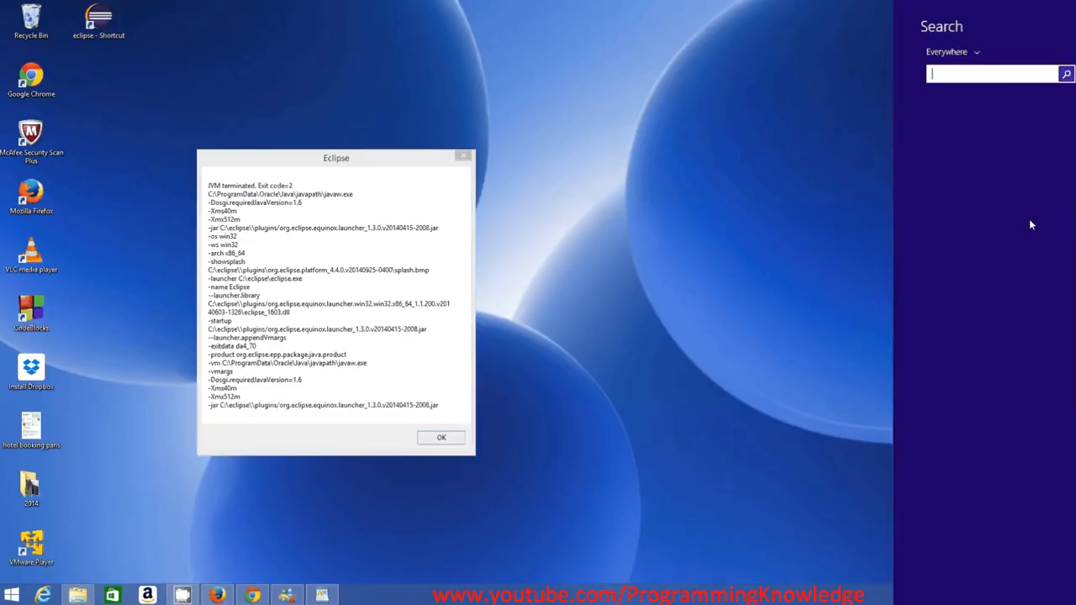
pyautogui.write('sz')
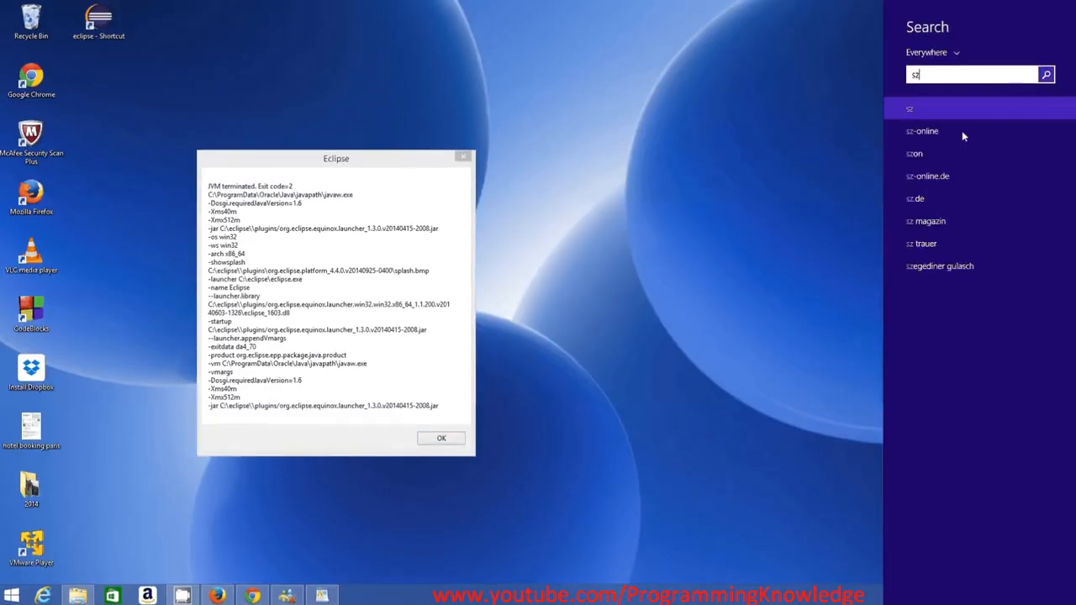
pyautogui.press('BackSpace')
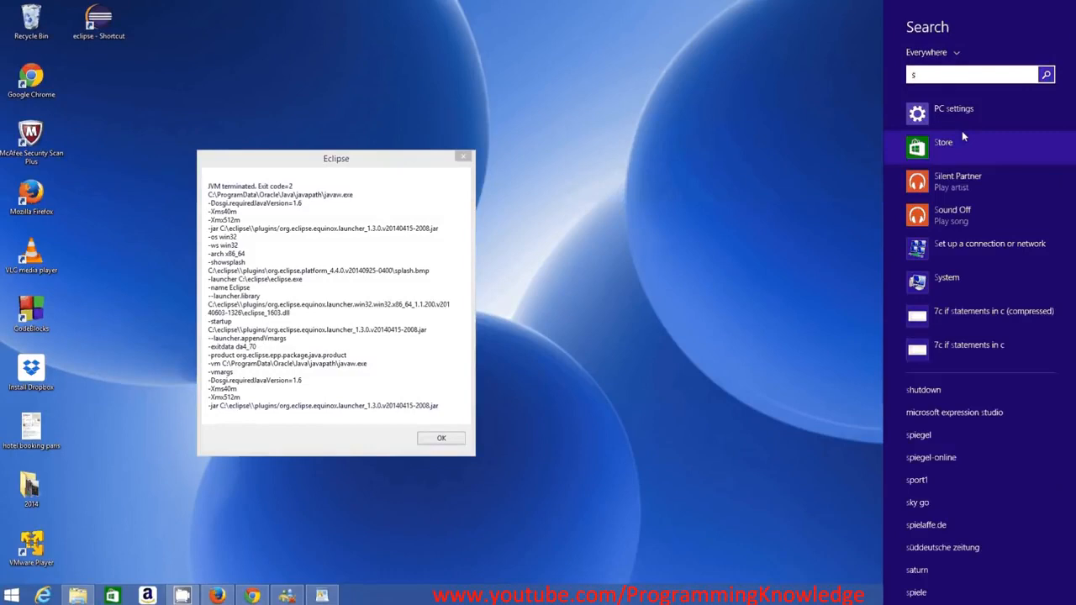
pyautogui.press('Escape')
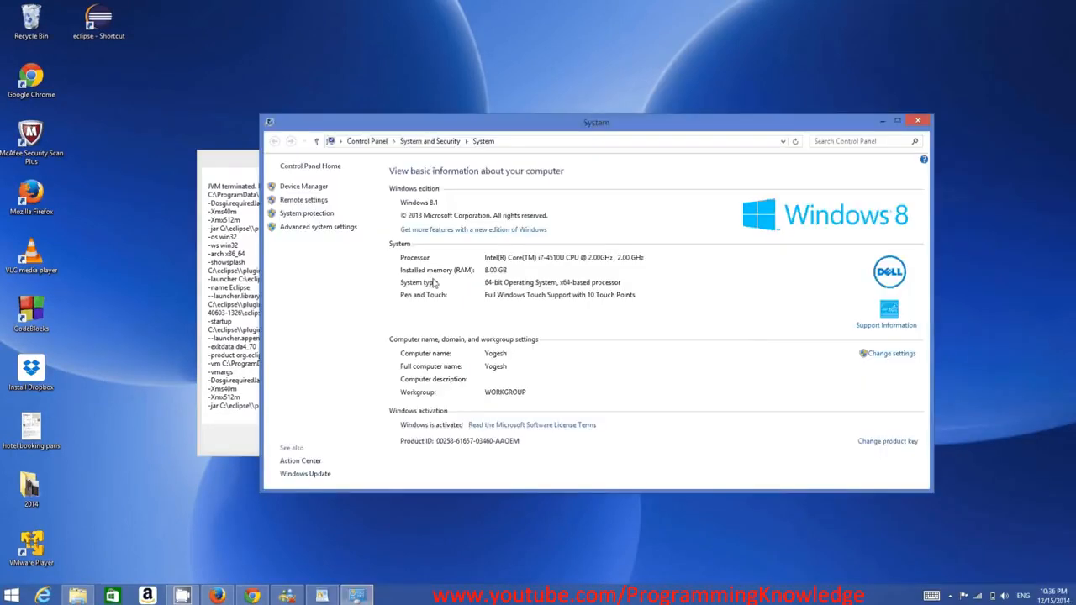
# Open the Environment Variables dialog from the advanced system settings and move it clear of the System Properties dialog.
pyautogui.click(319, 227)
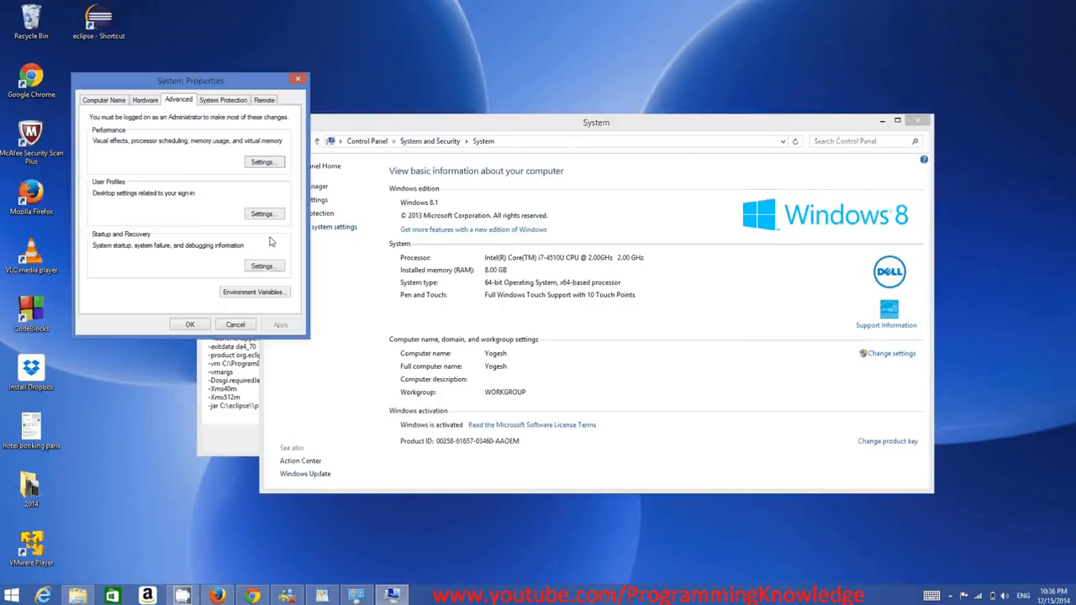
pyautogui.click(244, 292)
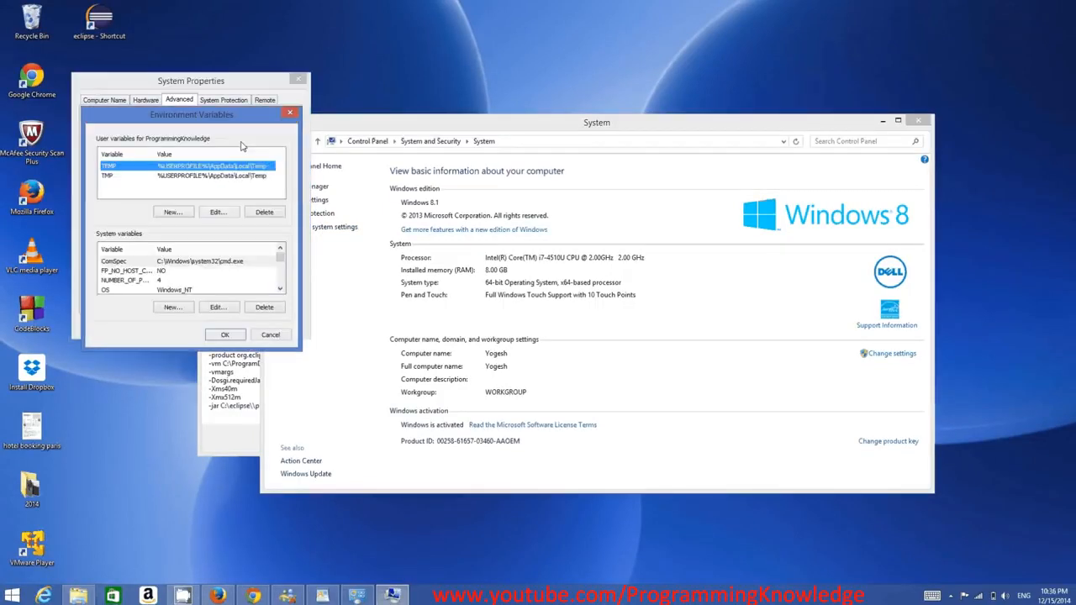
pyautogui.moveTo(244, 116); pyautogui.dragTo(476, 119)
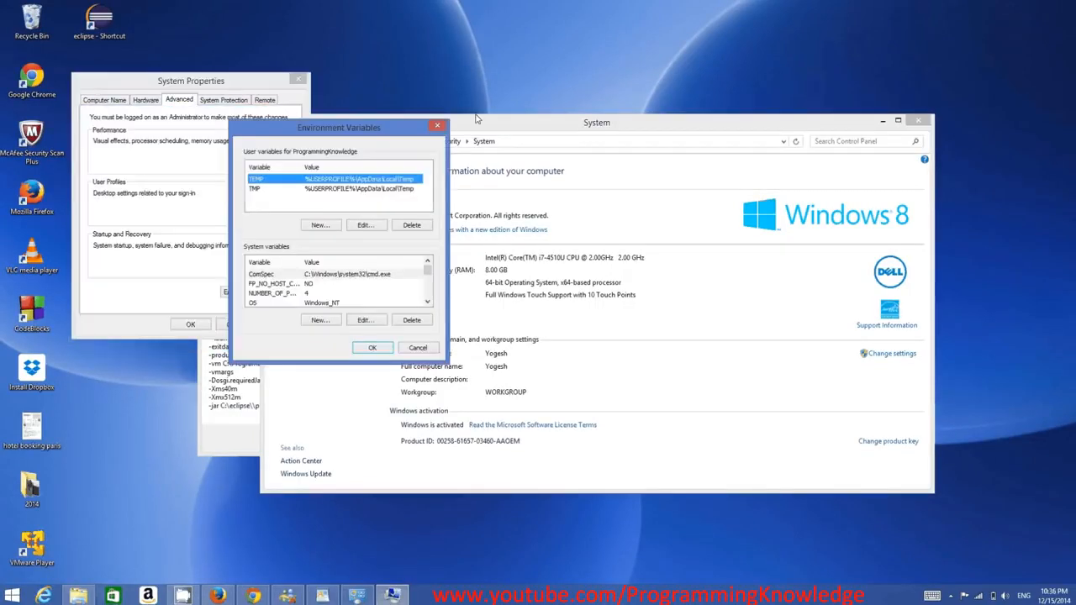
# Open the Path system variable for editing and select its value back to the beginning.
pyautogui.click(427, 301)
pyautogui.click(427, 301)
pyautogui.click(347, 294)
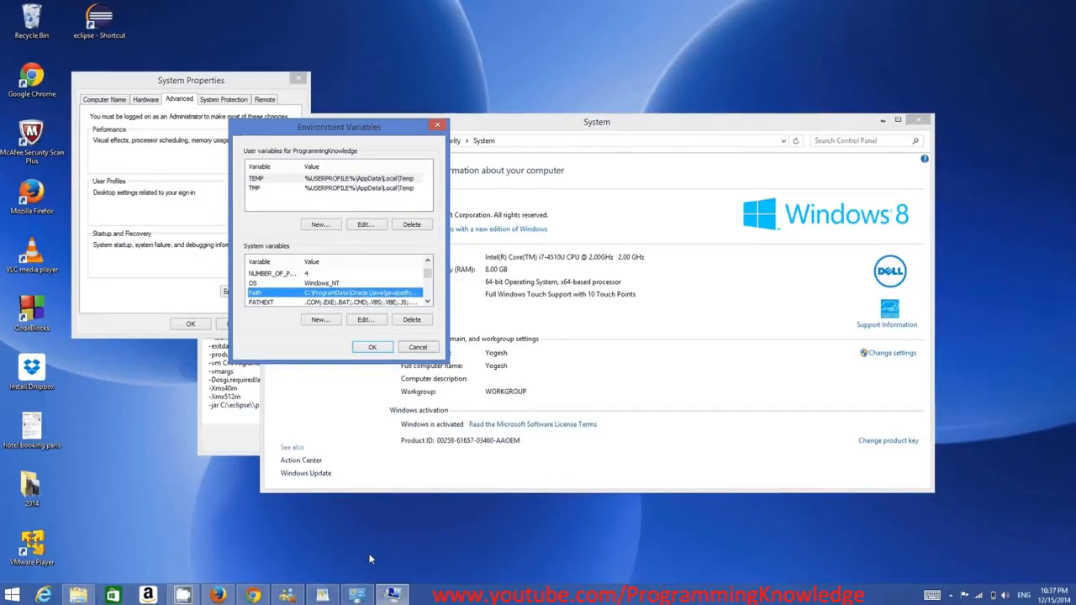
pyautogui.doubleClick(360, 295)
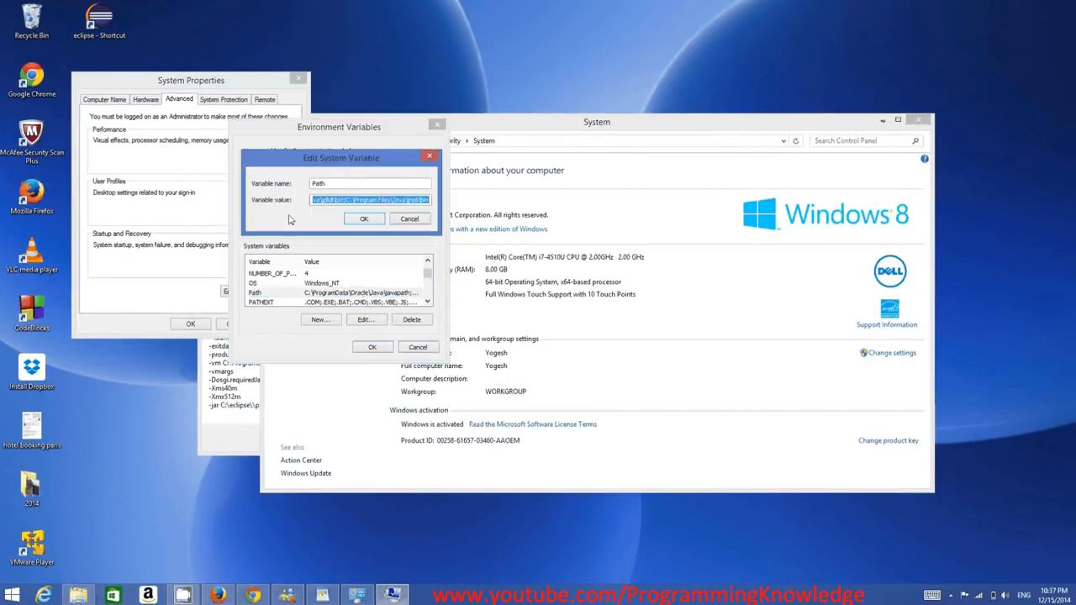
pyautogui.click(344, 202)
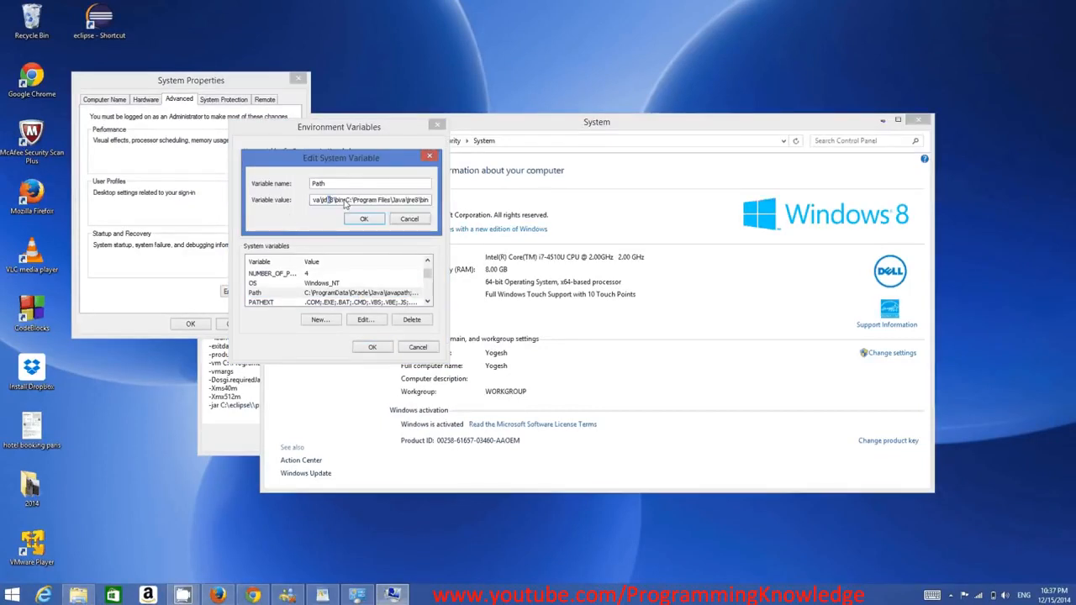
pyautogui.moveTo(344, 202); pyautogui.dragTo(256, 197)
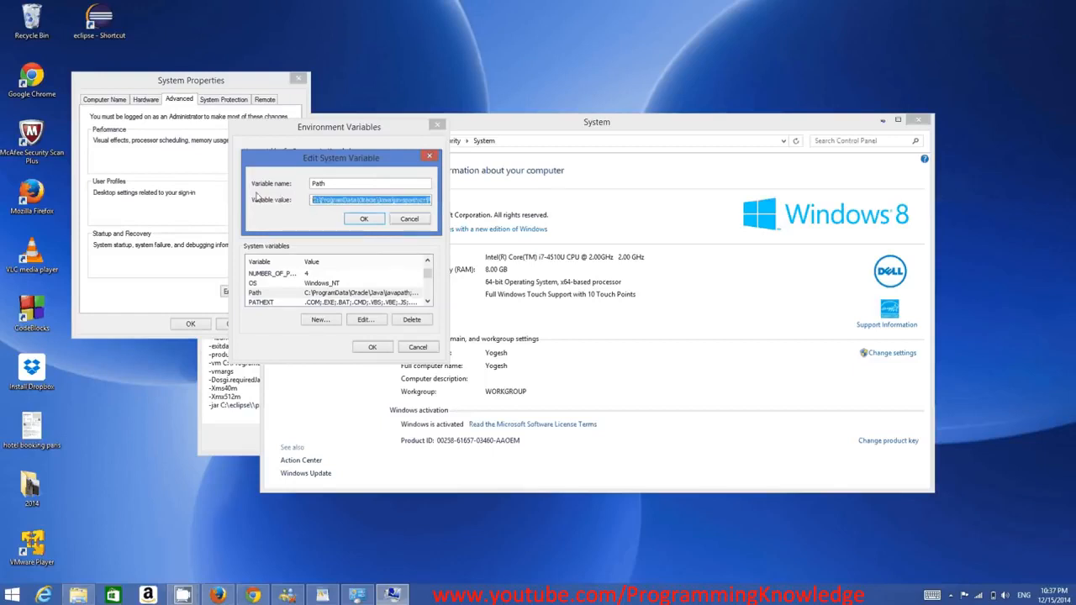
# Switch to WordPad and highlight the whole line C:\ProgramData\Oracle\Java\javapath to compare it with the Path value.
pyautogui.click(324, 595)
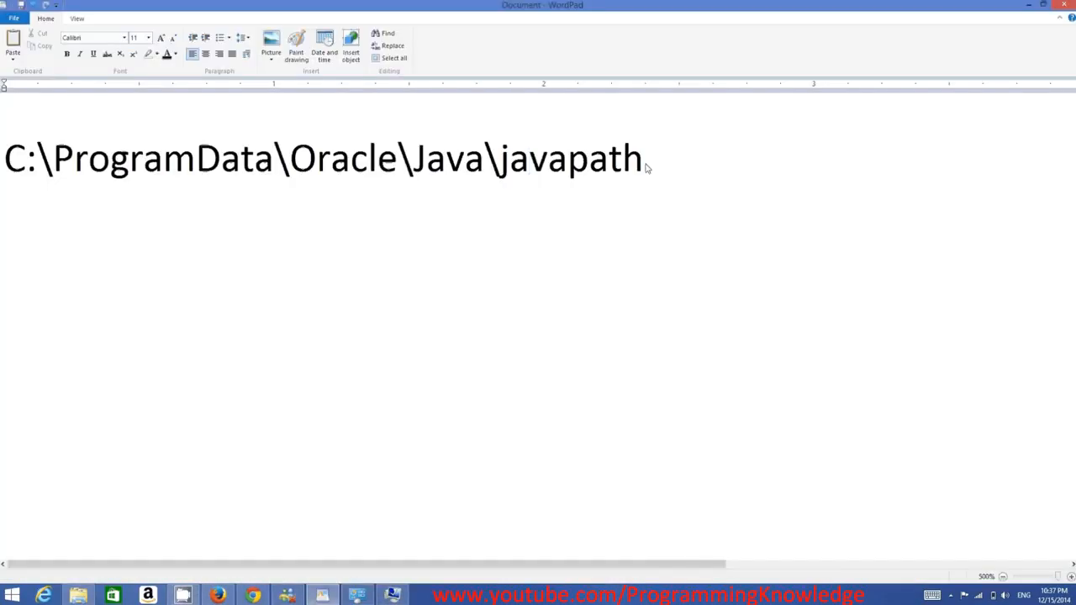
pyautogui.doubleClick(559, 164)
pyautogui.moveTo(559, 164); pyautogui.dragTo(63, 228)
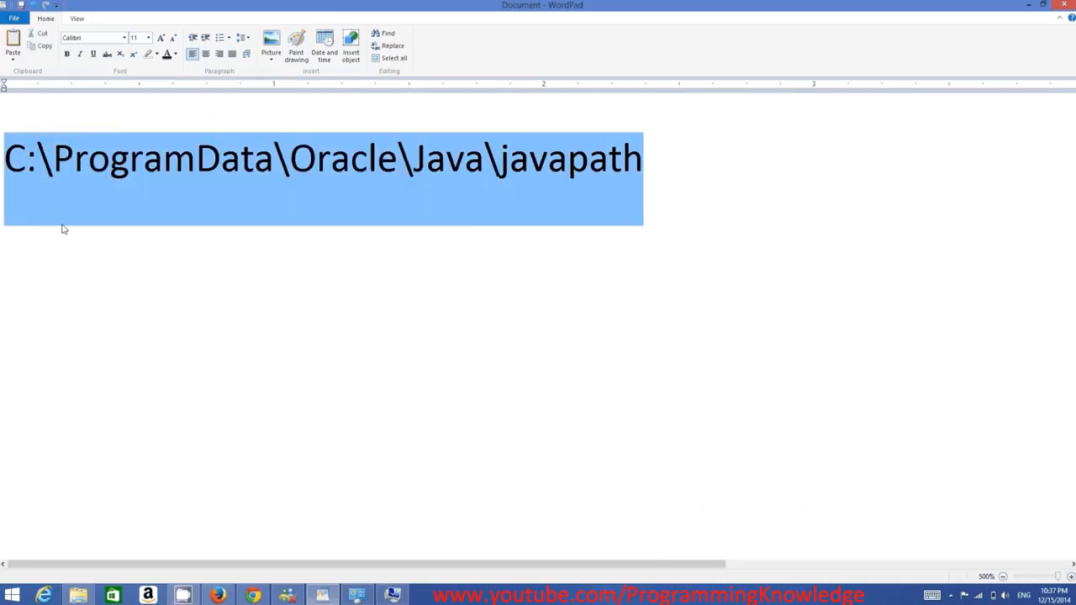
# Delete the C:\ProgramData\Oracle\Java\javapath entry from the start of the Path system variable and confirm all open system dialogs.
pyautogui.click(391, 595)
pyautogui.click(388, 200)
pyautogui.moveTo(317, 203); pyautogui.dragTo(425, 206)
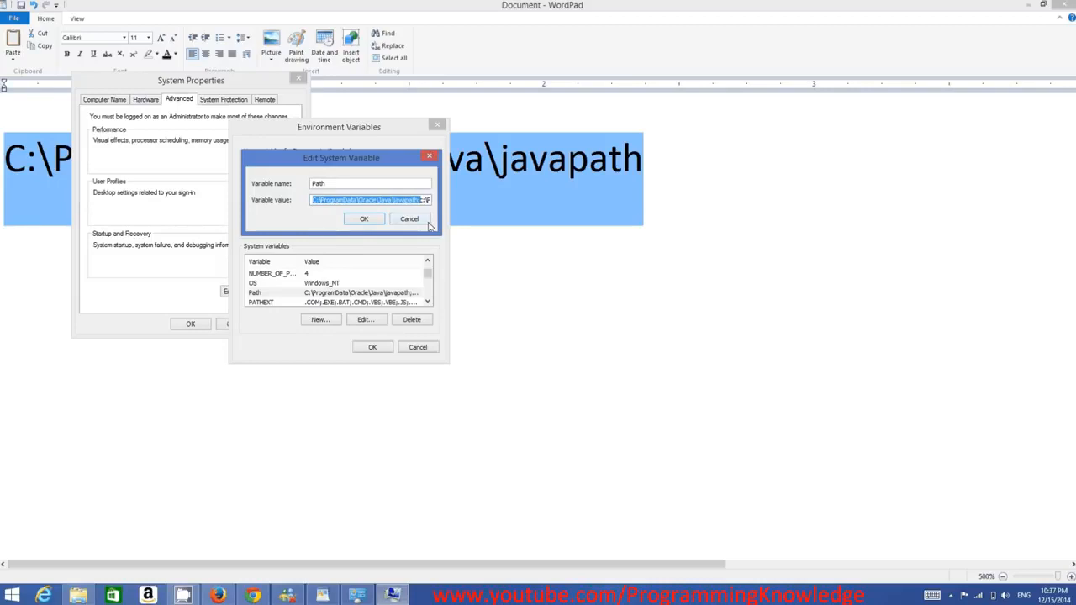
pyautogui.press('Delete')
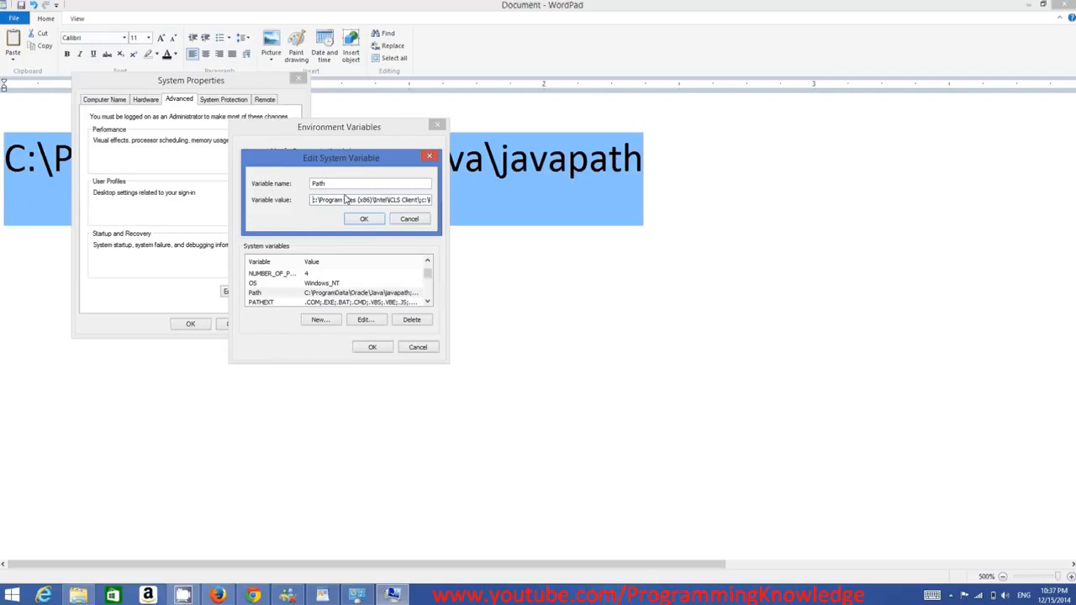
pyautogui.click(366, 221)
pyautogui.click(374, 347)
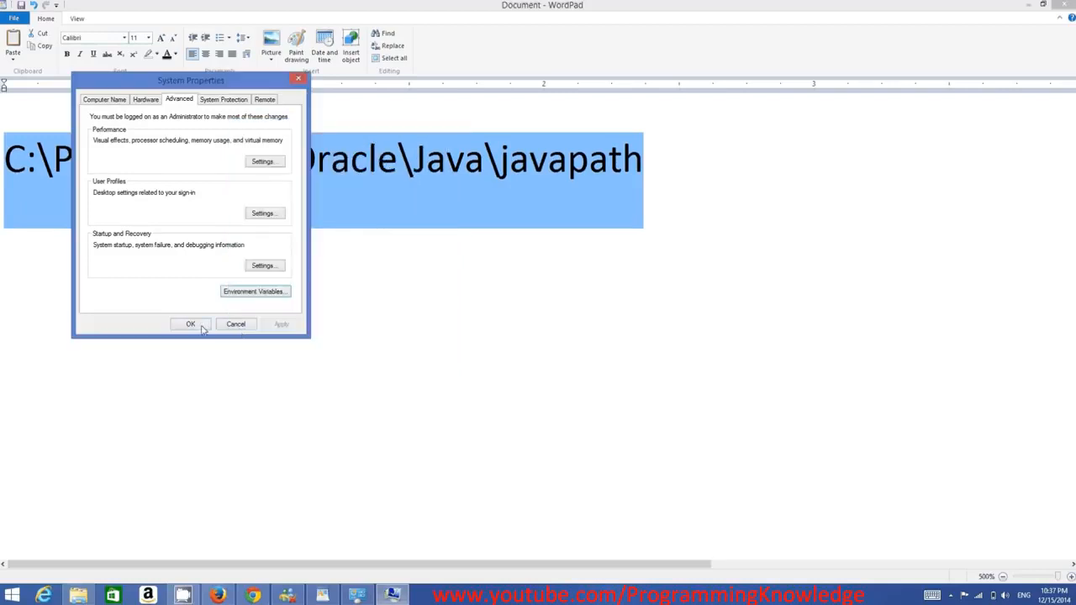
pyautogui.click(201, 328)
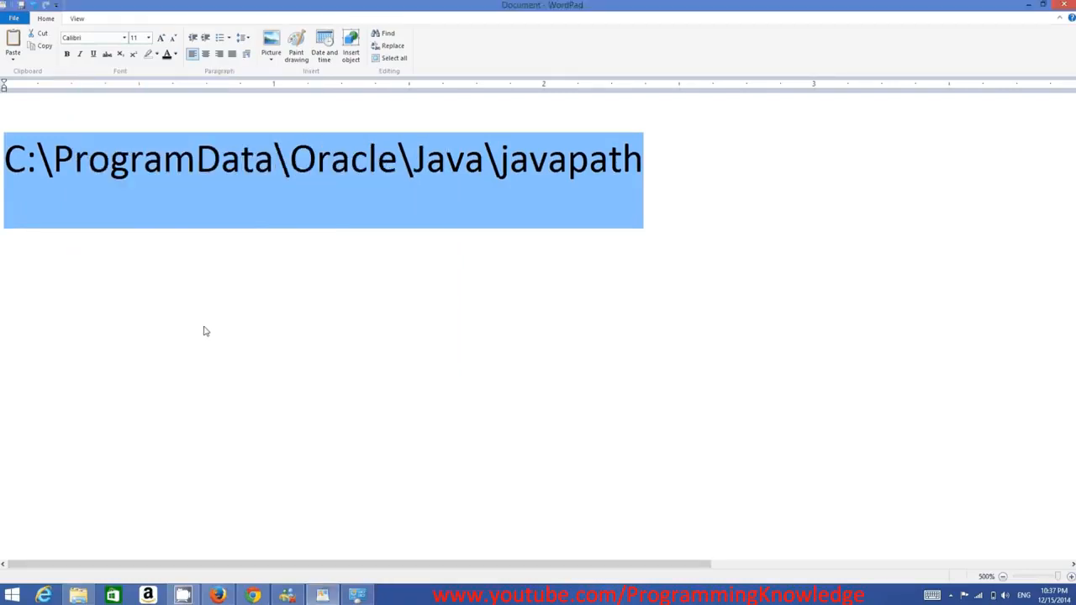
# Minimise WordPad, close the System window and dismiss the Eclipse error message.
pyautogui.click(1029, 8)
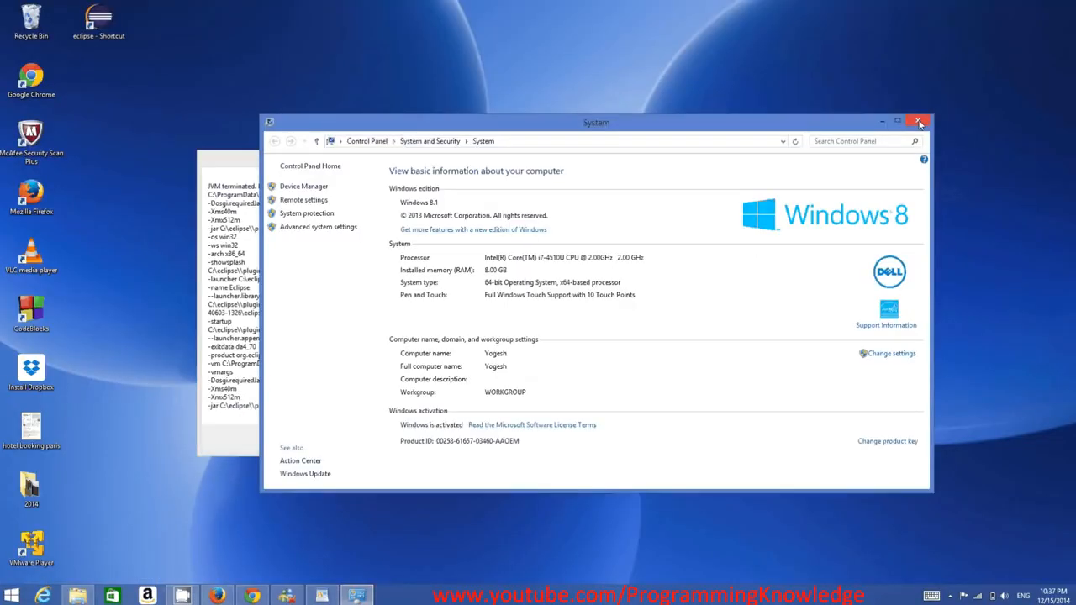
pyautogui.click(921, 123)
pyautogui.click(439, 439)
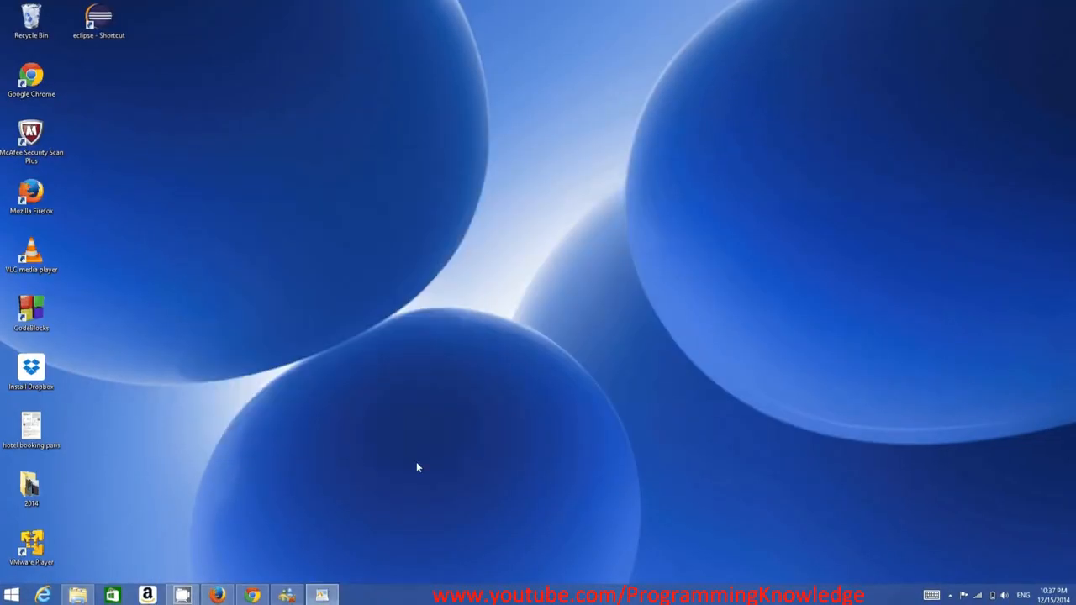
# Switch to File Explorer, open the eclipse folder on drive C: and launch the eclipse application.
pyautogui.hotkey('alt', 'Tab')
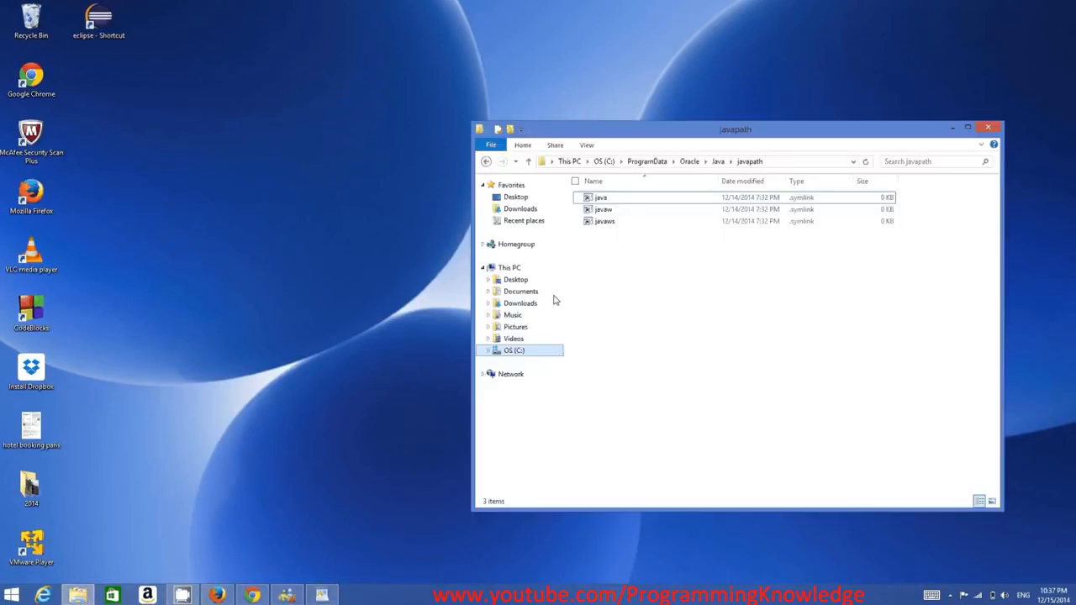
pyautogui.click(486, 162)
pyautogui.doubleClick(617, 235)
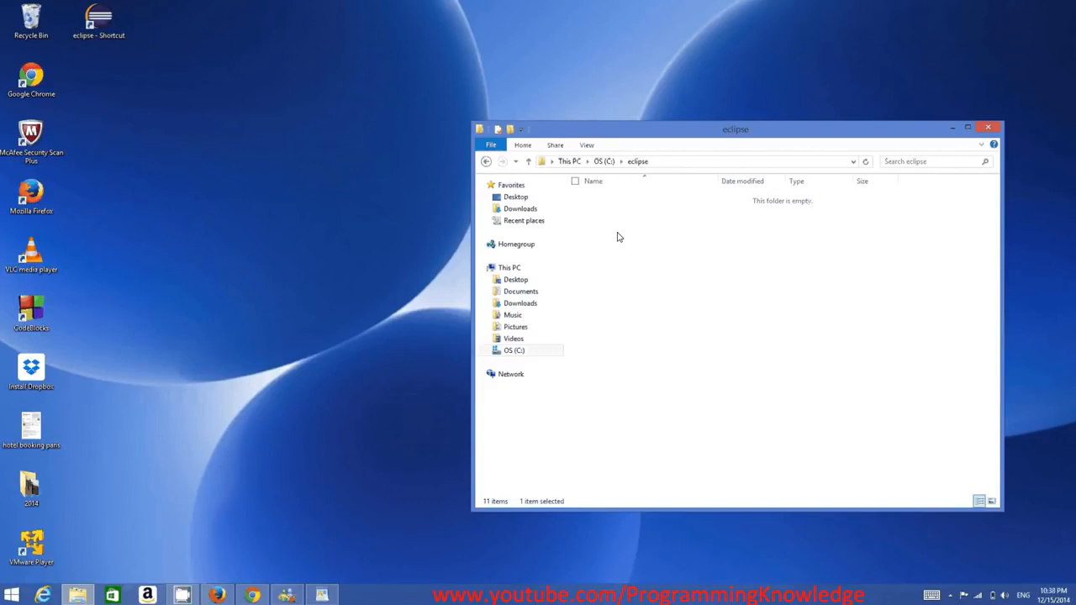
pyautogui.click(602, 298)
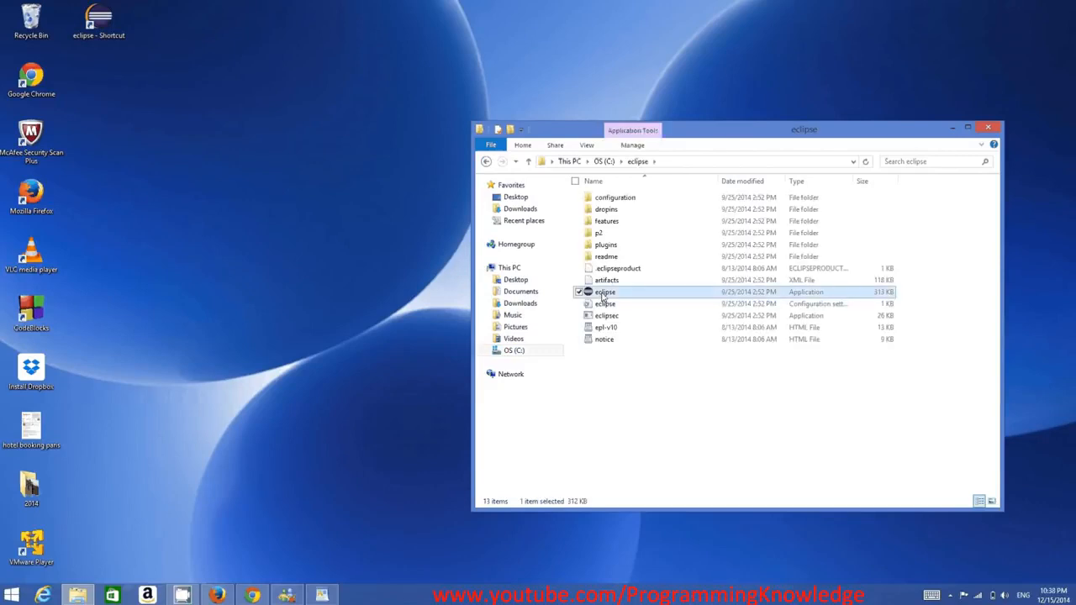
pyautogui.doubleClick(602, 296)
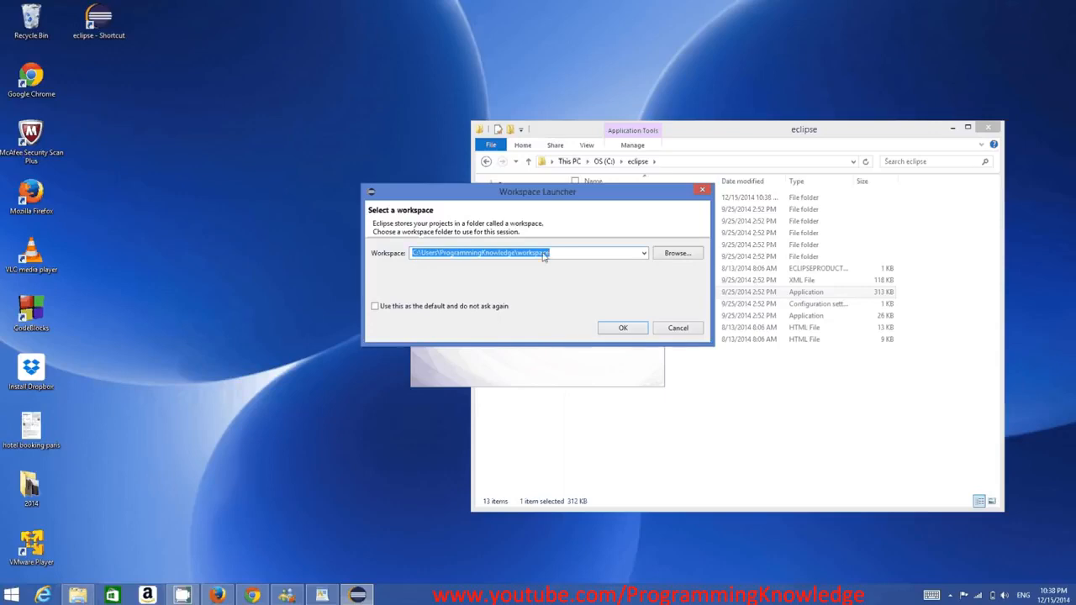
# Accept the suggested workspace folder for Eclipse, minimise File Explorer and maximise the Eclipse window.
pyautogui.doubleClick(466, 255)
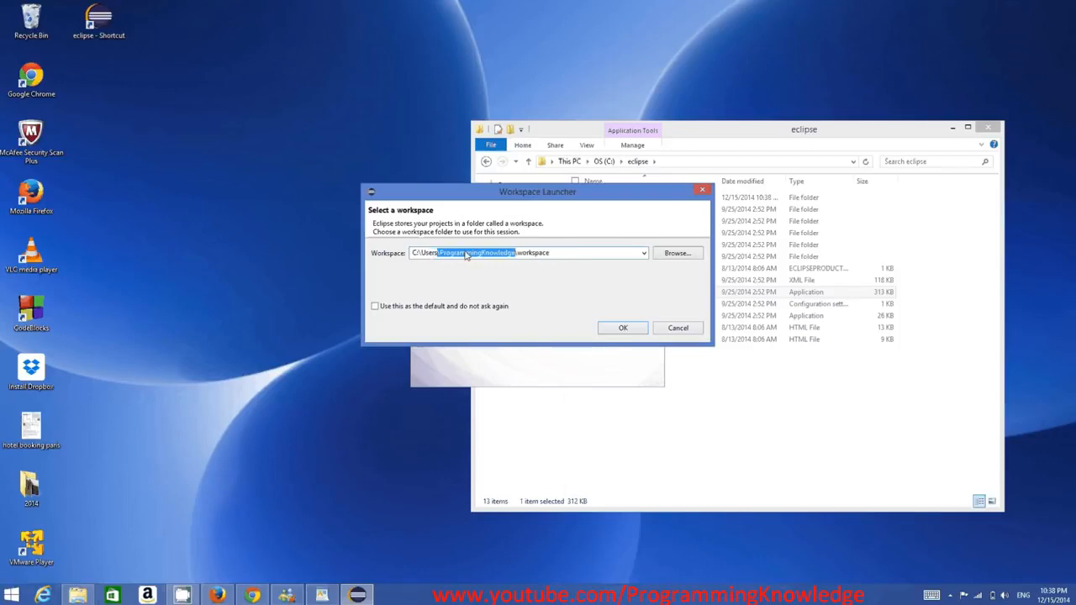
pyautogui.click(533, 258)
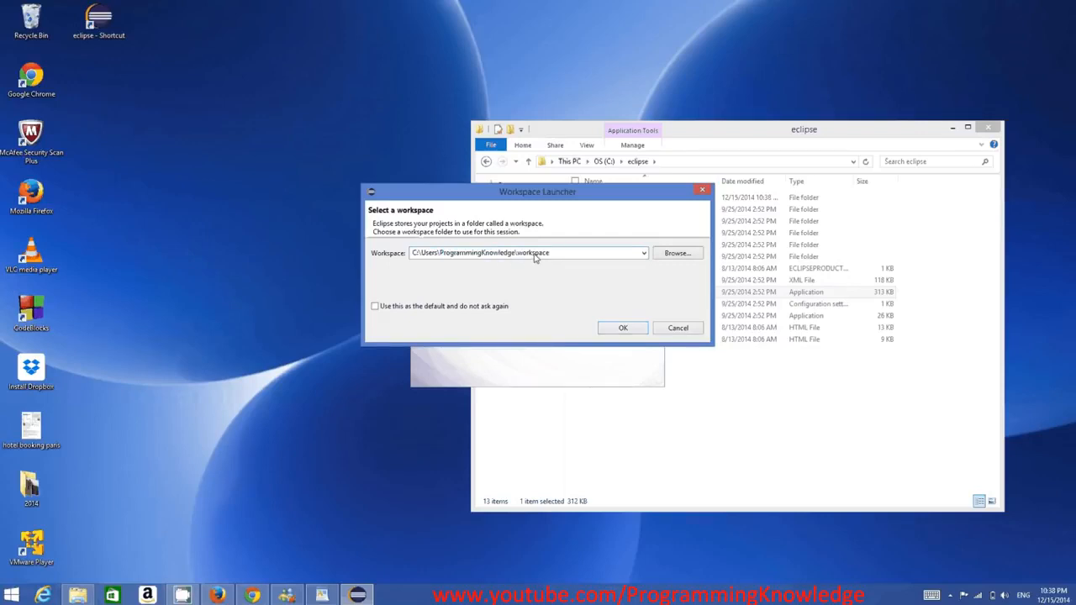
pyautogui.doubleClick(533, 255)
pyautogui.click(619, 329)
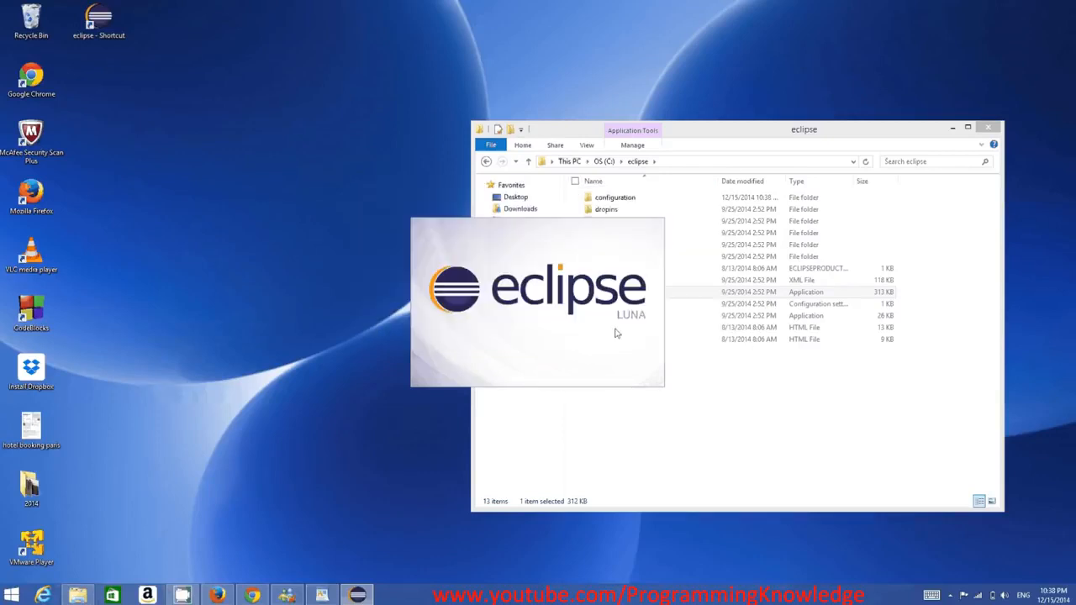
pyautogui.click(952, 129)
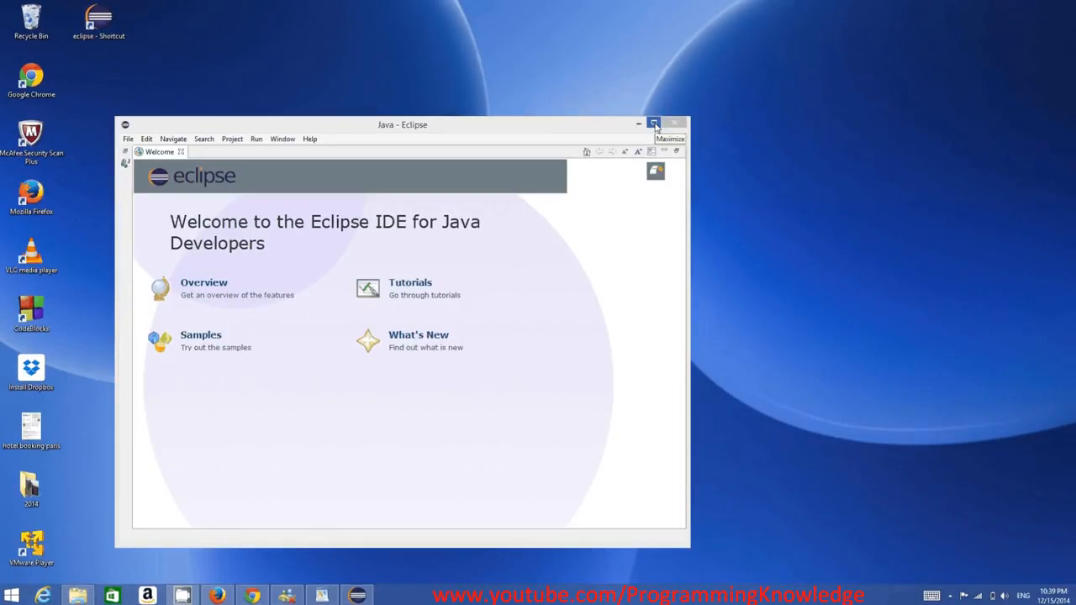
pyautogui.click(654, 124)
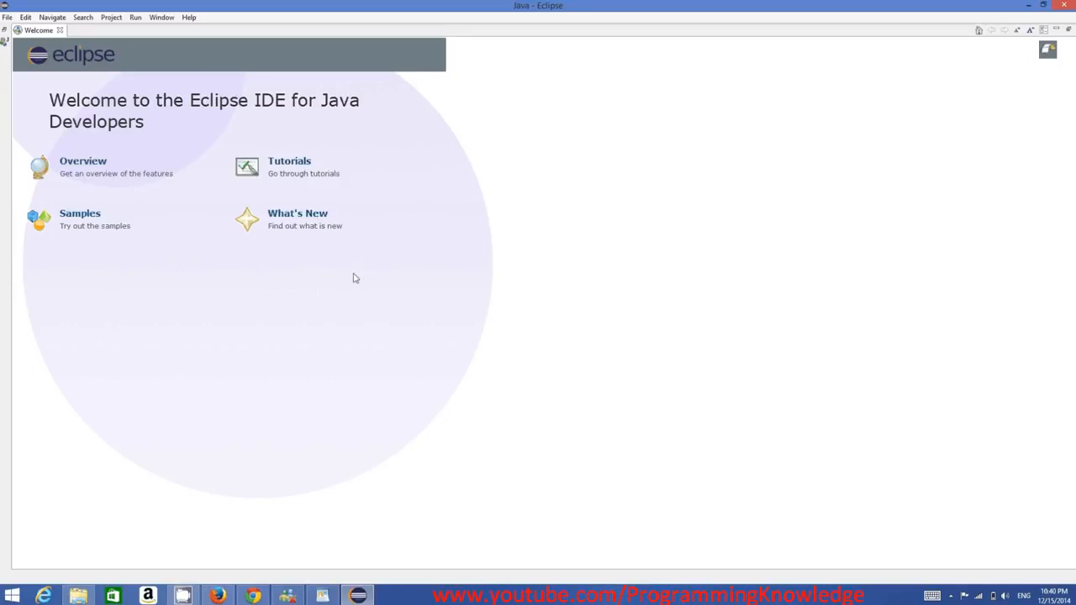
# Start a new Java project in Eclipse and name it MyFirstProject.
pyautogui.click(7, 18)
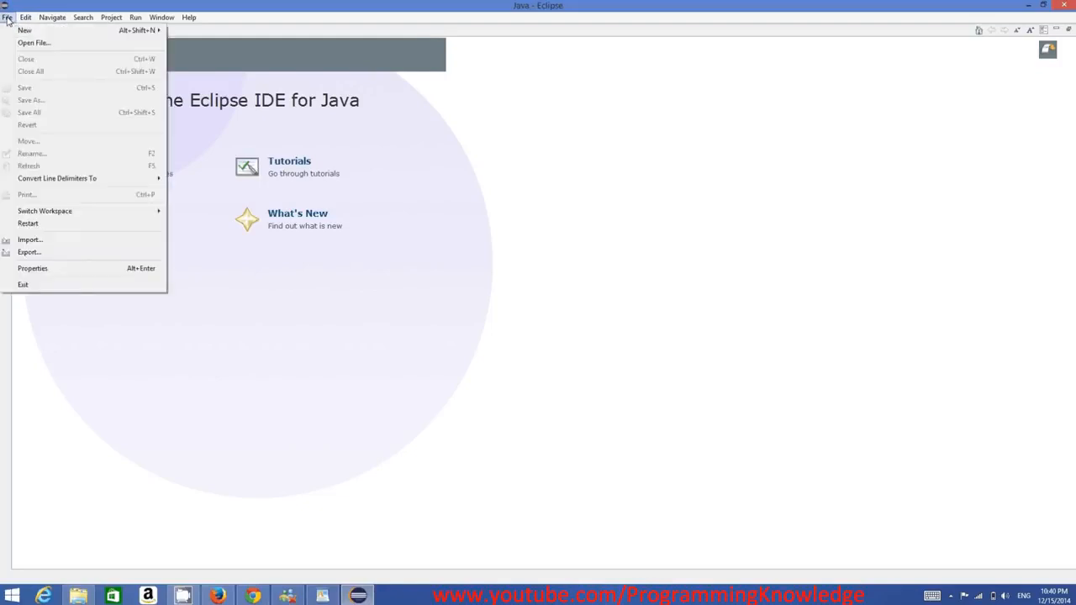
pyautogui.moveTo(159, 30)
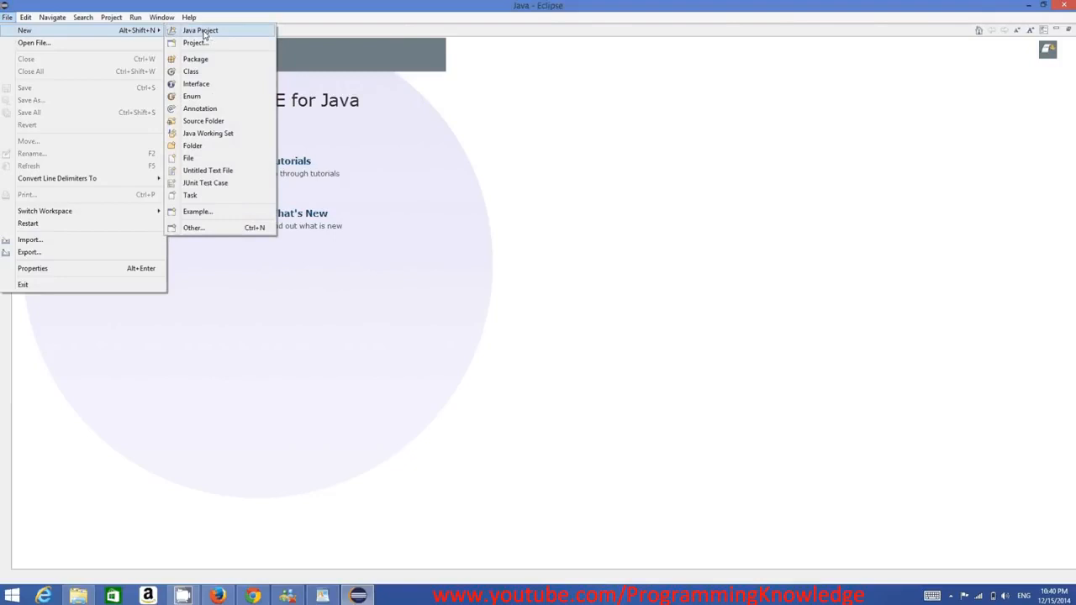
pyautogui.click(206, 31)
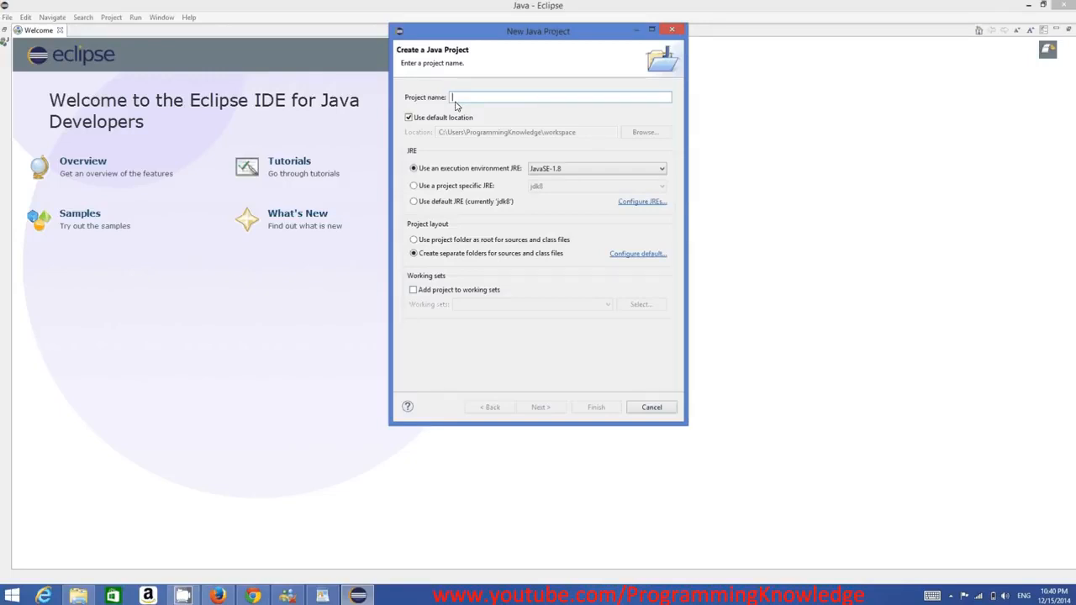
pyautogui.write('MyF')
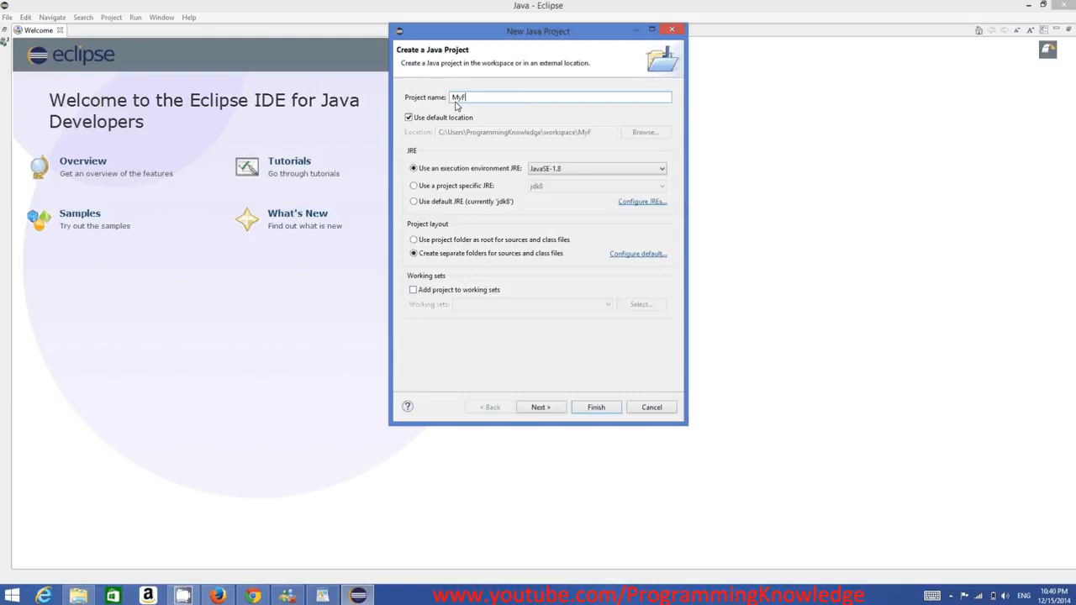
pyautogui.write('irstProject')
# Highlight the parts of the project name MyFirstProject to show its capitalisation, and continue to the Java Settings page.
pyautogui.moveTo(504, 99); pyautogui.dragTo(452, 99)
pyautogui.click(455, 99)
pyautogui.moveTo(452, 99); pyautogui.dragTo(460, 100)
pyautogui.click(476, 99)
pyautogui.moveTo(454, 101); pyautogui.dragTo(465, 101)
pyautogui.click(461, 101)
pyautogui.moveTo(464, 101); pyautogui.dragTo(454, 99)
pyautogui.click(462, 101)
pyautogui.moveTo(509, 101); pyautogui.dragTo(452, 101)
pyautogui.click(505, 102)
pyautogui.doubleClick(485, 101)
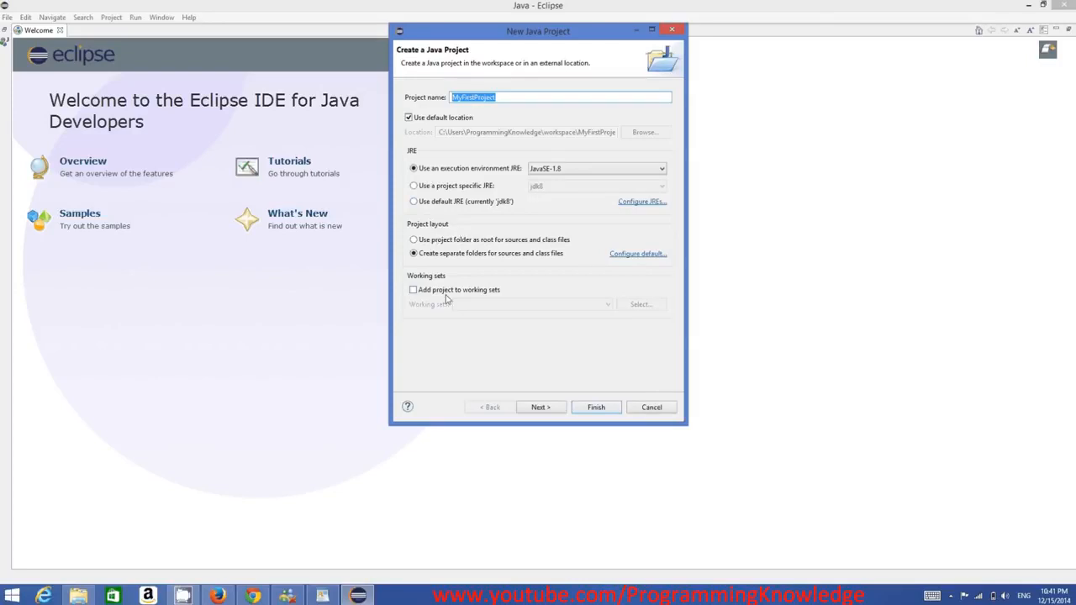
pyautogui.click(555, 411)
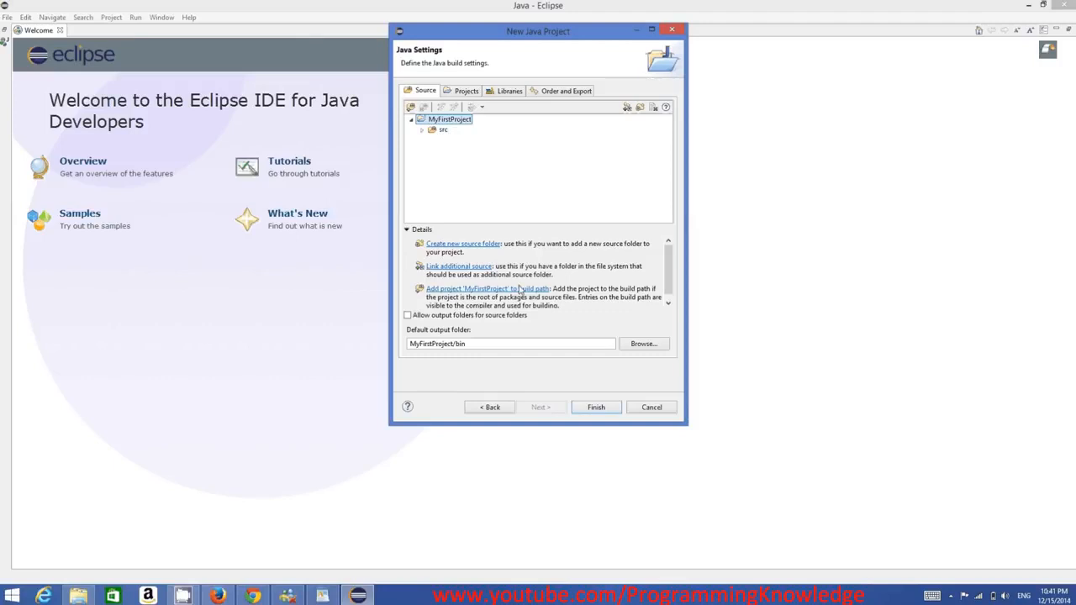
# Finish creating the project, bring back the workbench from the Welcome page, and expand MyFirstProject in the Package Explorer.
pyautogui.click(595, 411)
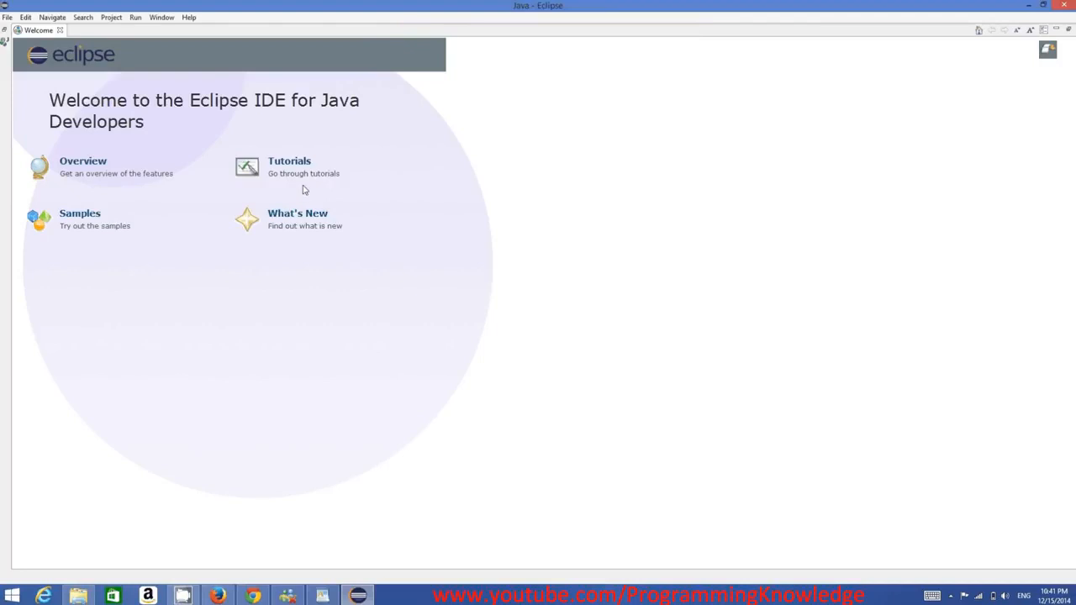
pyautogui.click(4, 31)
pyautogui.click(43, 61)
pyautogui.click(25, 62)
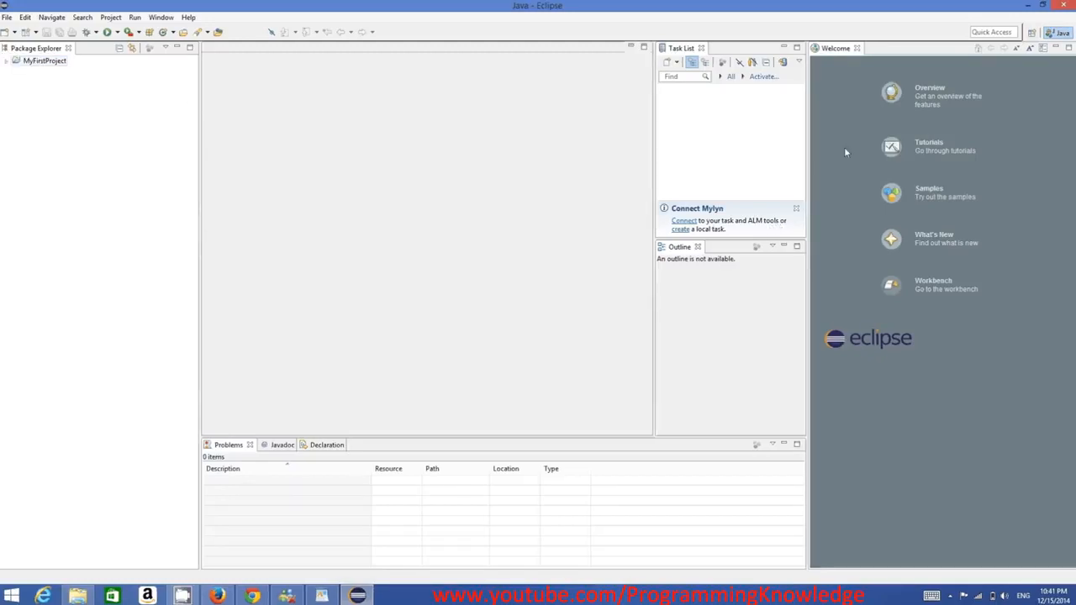
pyautogui.doubleClick(17, 62)
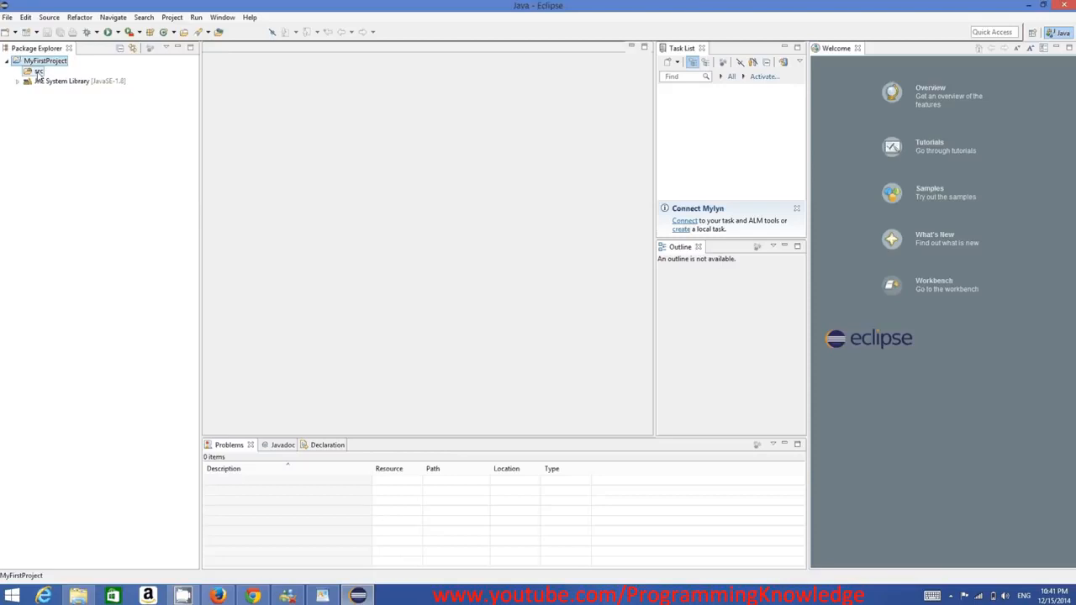
pyautogui.rightClick(38, 75)
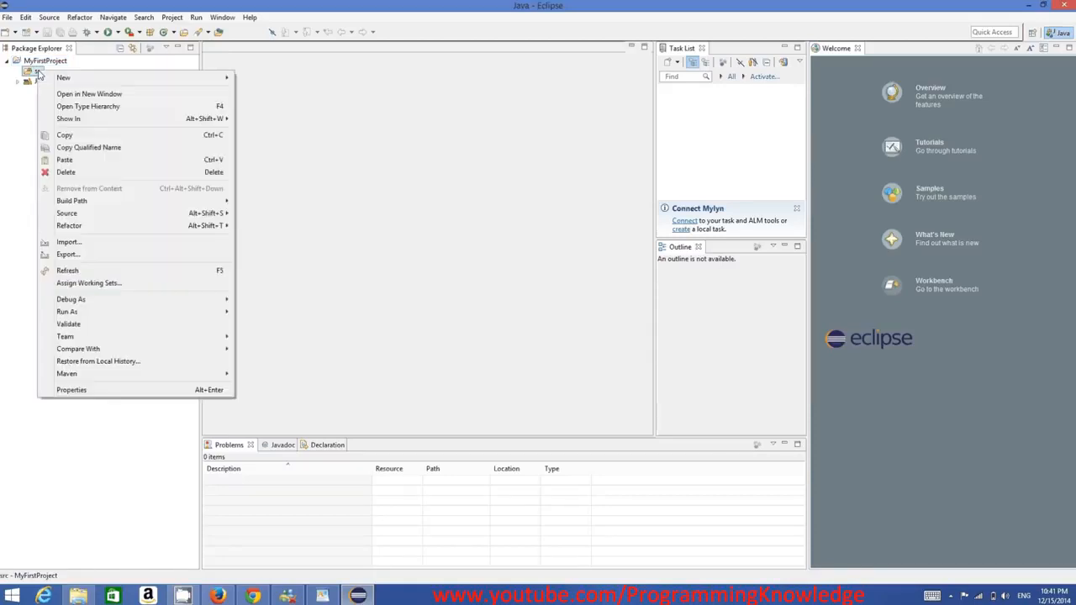
pyautogui.moveTo(96, 80)
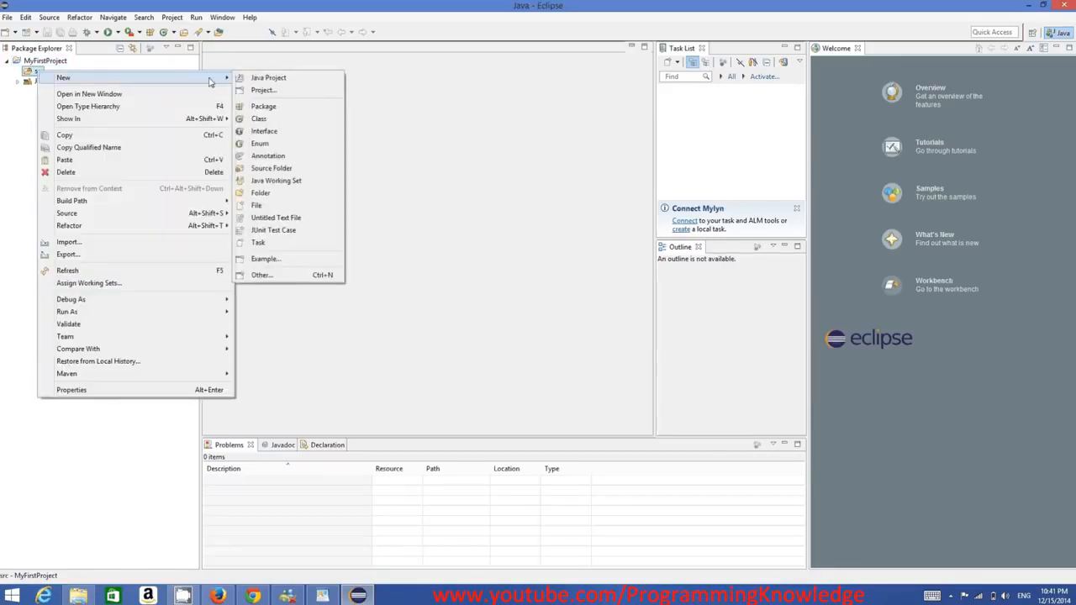
pyautogui.click(259, 119)
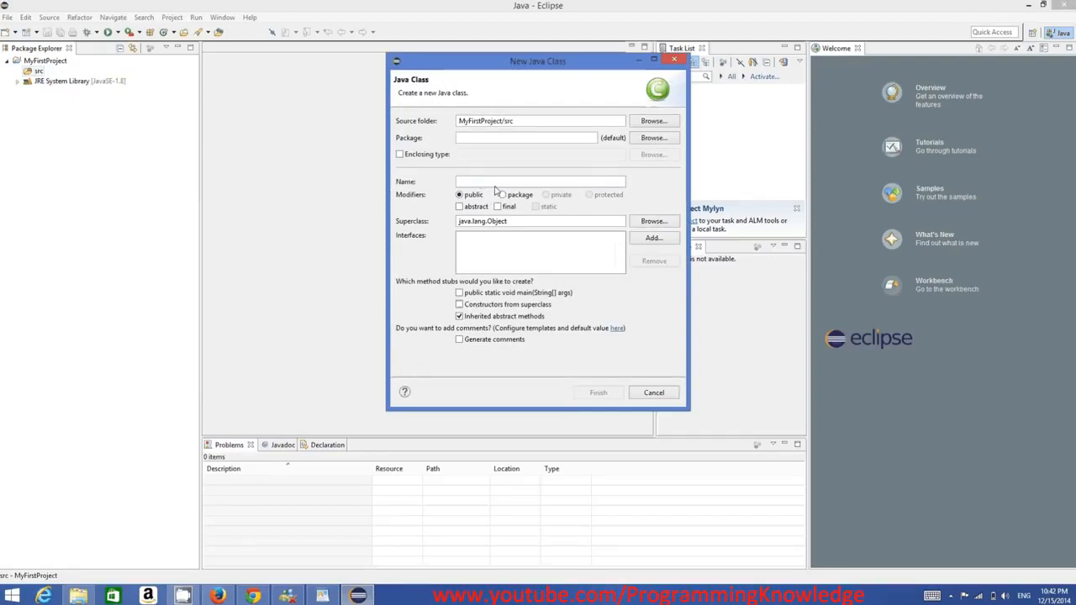
pyautogui.click(655, 394)
# Start a new Java class in the project's src folder and name it MyClass.
pyautogui.rightClick(38, 71)
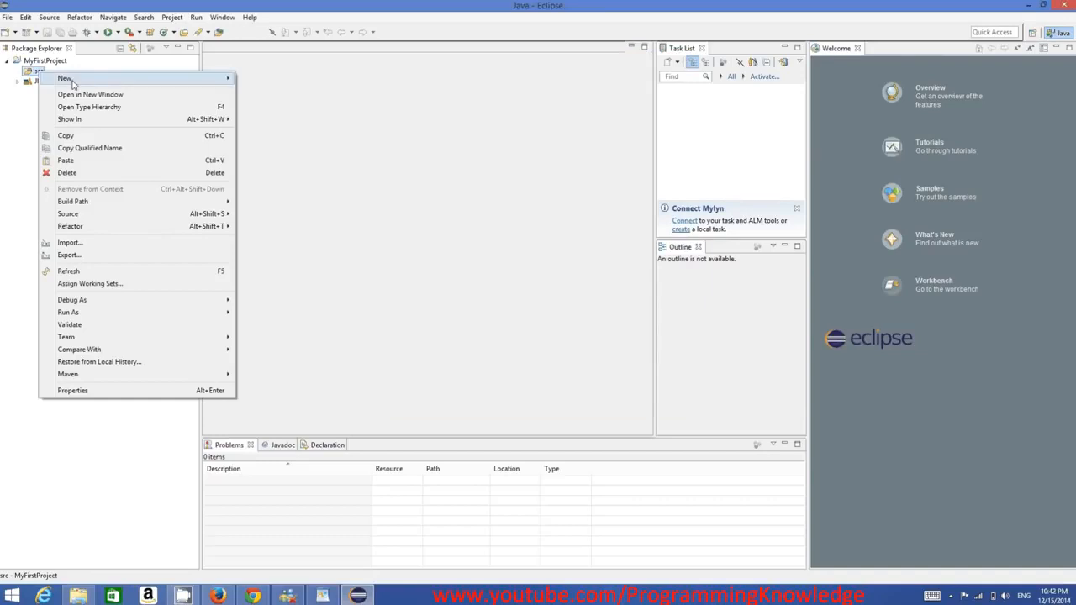
pyautogui.moveTo(73, 82)
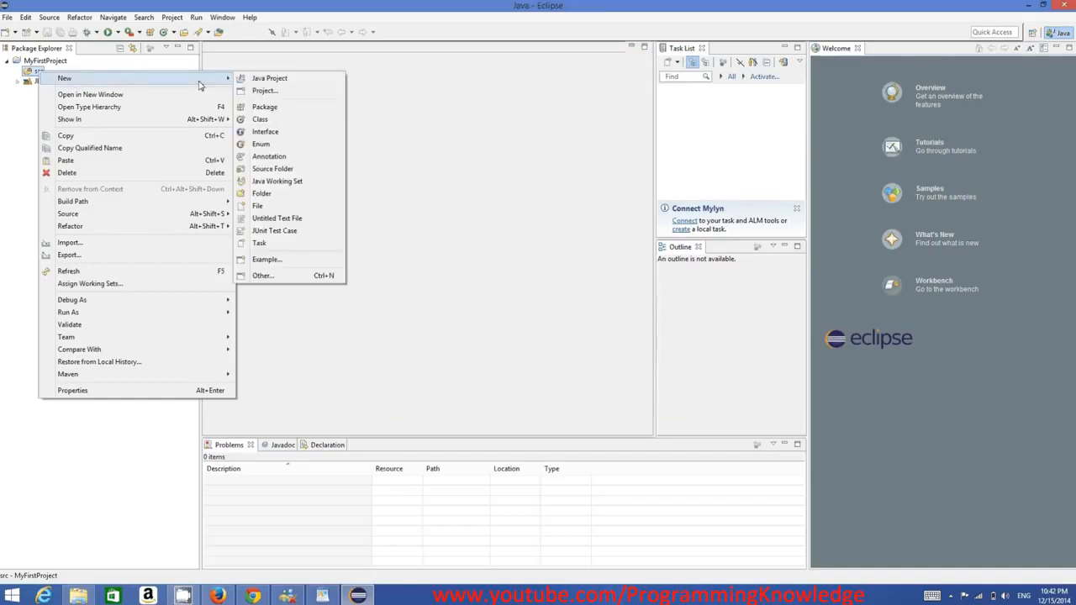
pyautogui.click(261, 120)
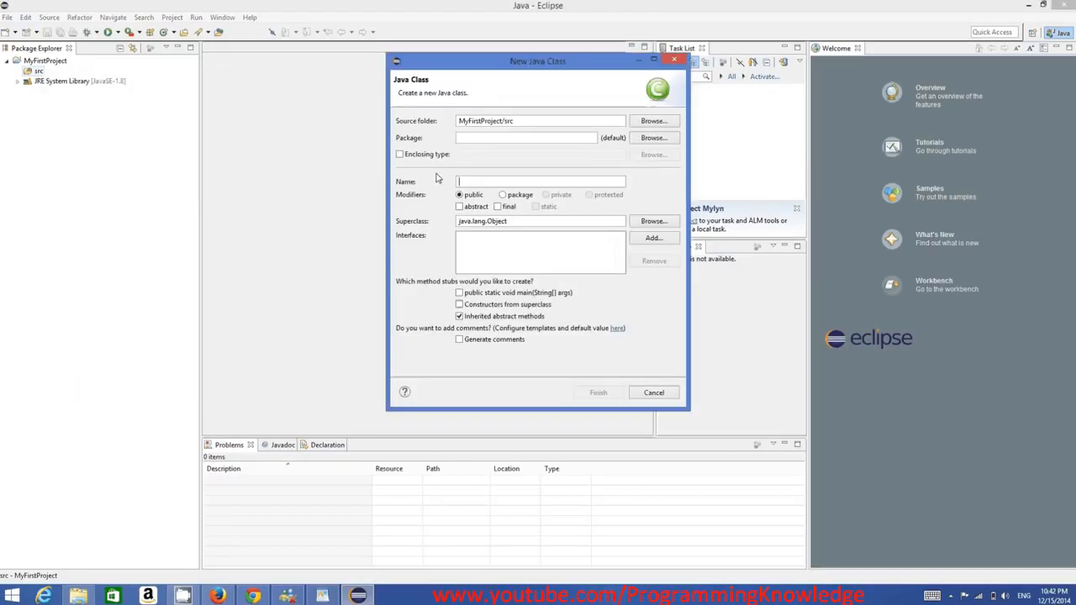
pyautogui.click(502, 181)
pyautogui.write('M')
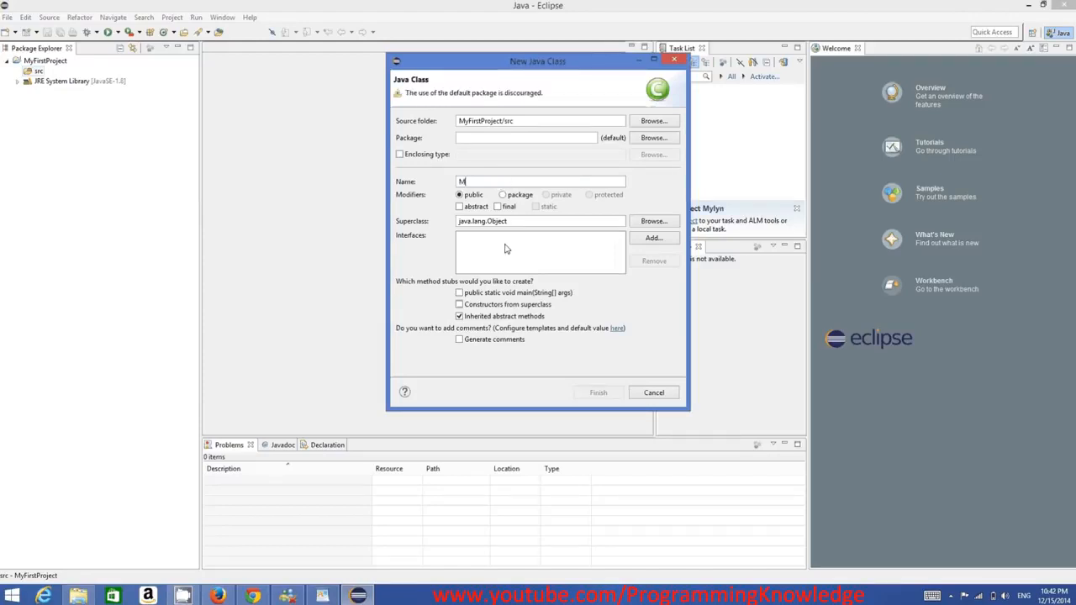
pyautogui.write('yClass')
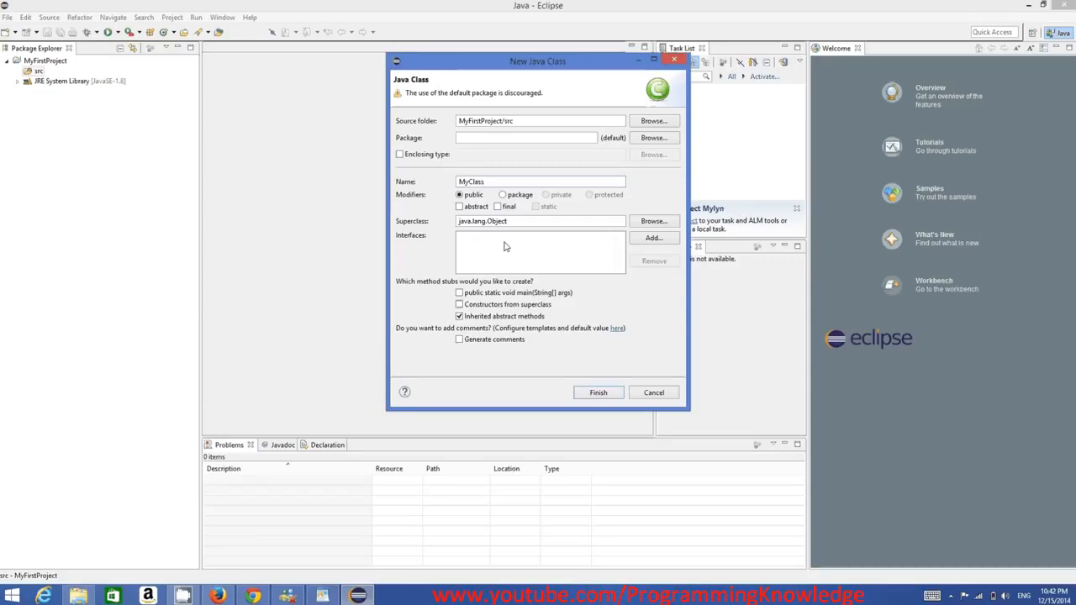
# Include the public static void main(String[] args) method stub and finish creating the class.
pyautogui.click(460, 294)
pyautogui.click(460, 293)
pyautogui.click(464, 295)
pyautogui.click(596, 393)
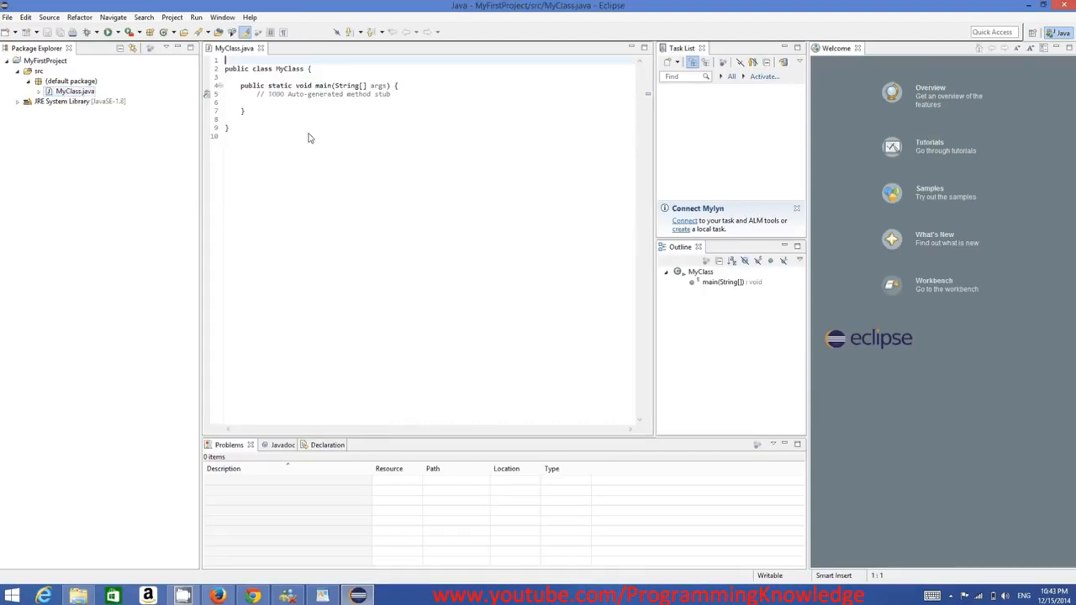
# Highlight the generated MyClass code for review and place the cursor inside the main method, below the TODO comment.
pyautogui.moveTo(308, 138); pyautogui.dragTo(189, 64)
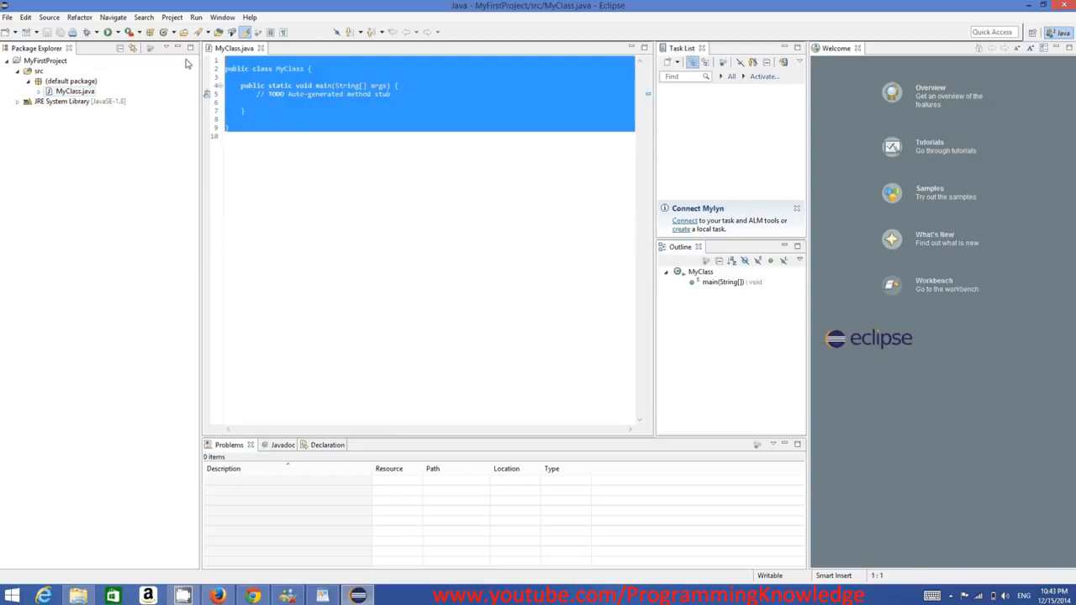
pyautogui.click(264, 84)
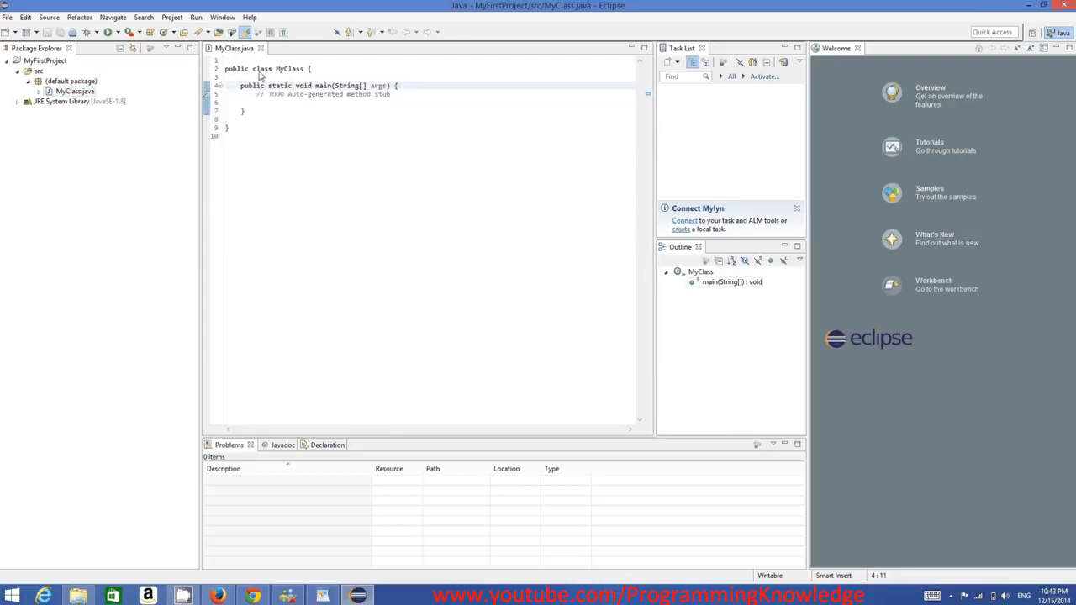
pyautogui.click(399, 100)
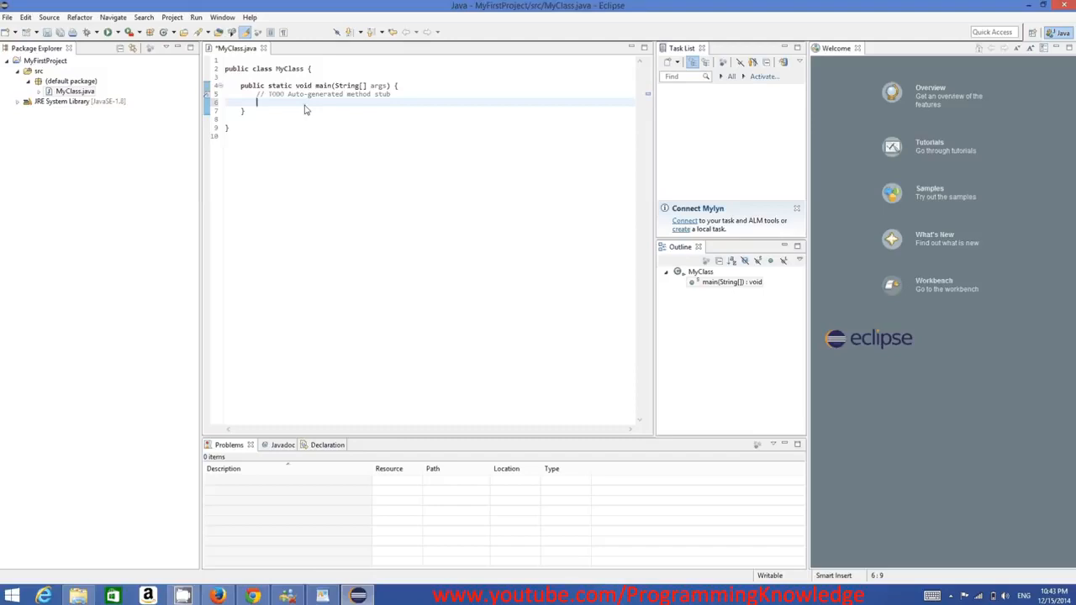
# Begin a statement in the main method with System.out, accepting the out suggestion from code completion.
pyautogui.write('System')
pyautogui.press('BackSpace')
pyautogui.press('BackSpace')
pyautogui.press('BackSpace')
pyautogui.press('BackSpace')
pyautogui.press('BackSpace')
pyautogui.write('ystem.ou')
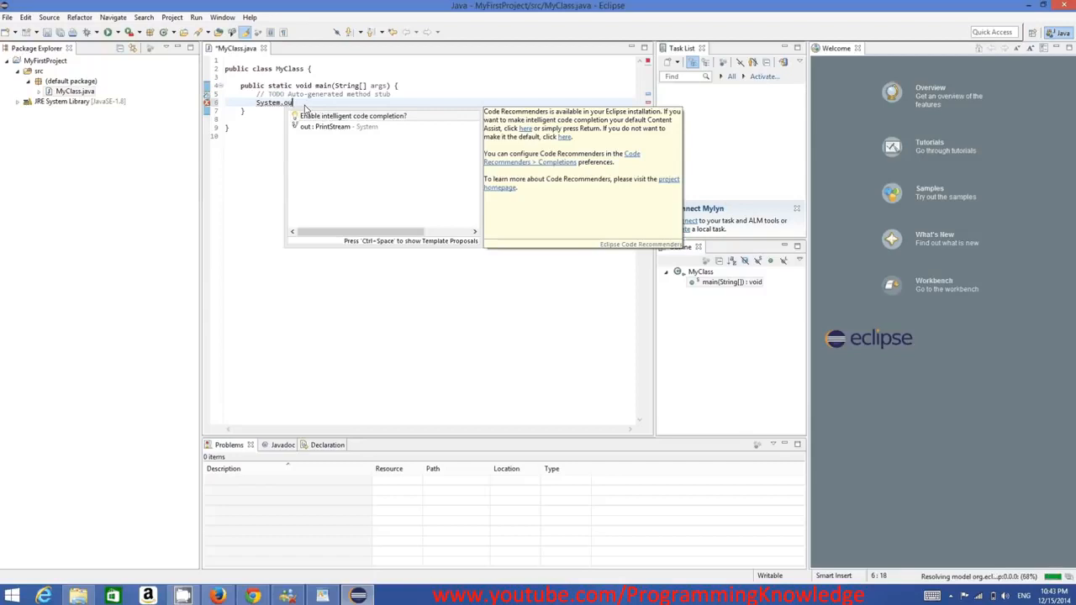
pyautogui.press('Down')
pyautogui.press('Return')
pyautogui.write('.pr')
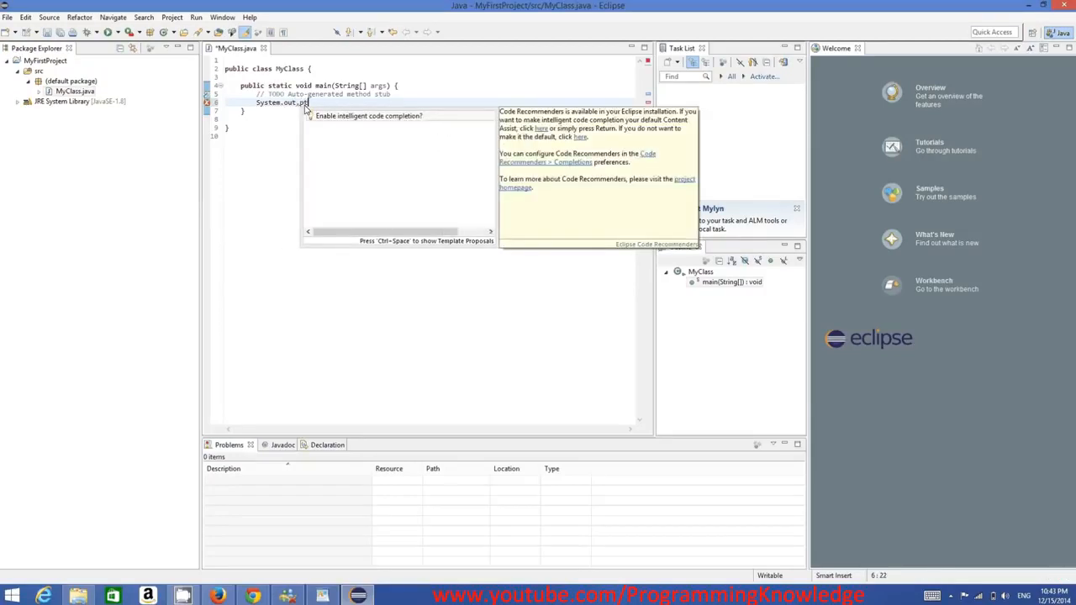
# Complete the statement with the suggested println() call without arguments and a closing semicolon.
pyautogui.write('int')
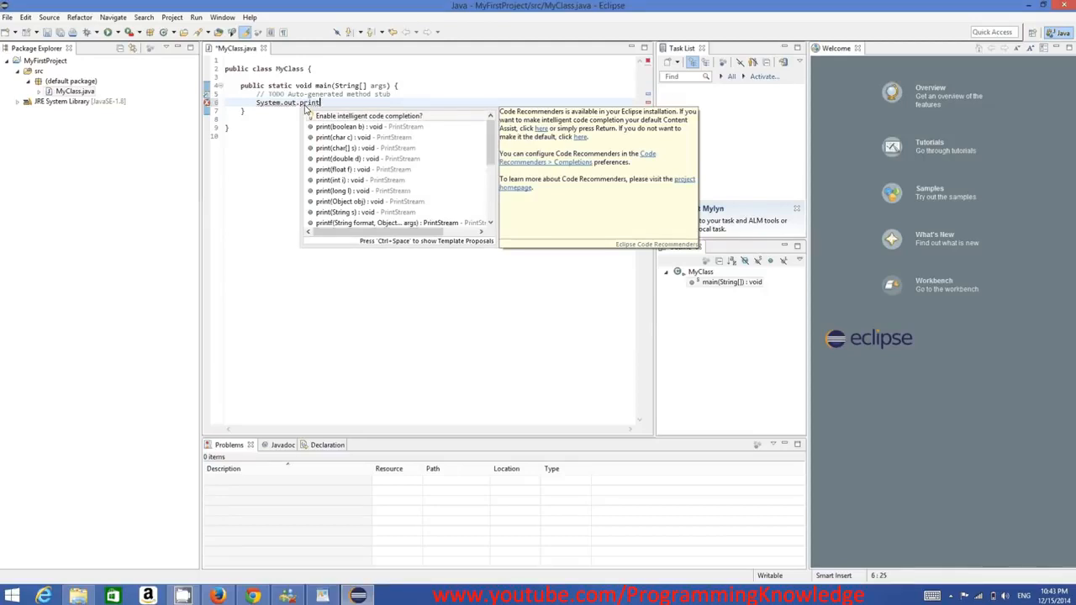
pyautogui.write('l')
pyautogui.press('Down')
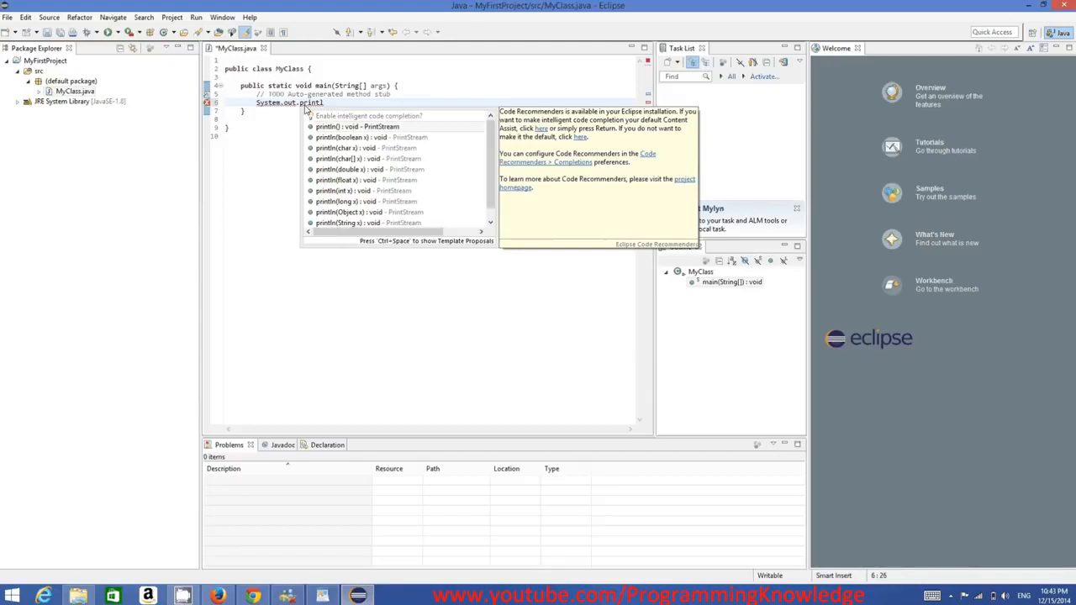
pyautogui.press('Return')
pyautogui.write(';')
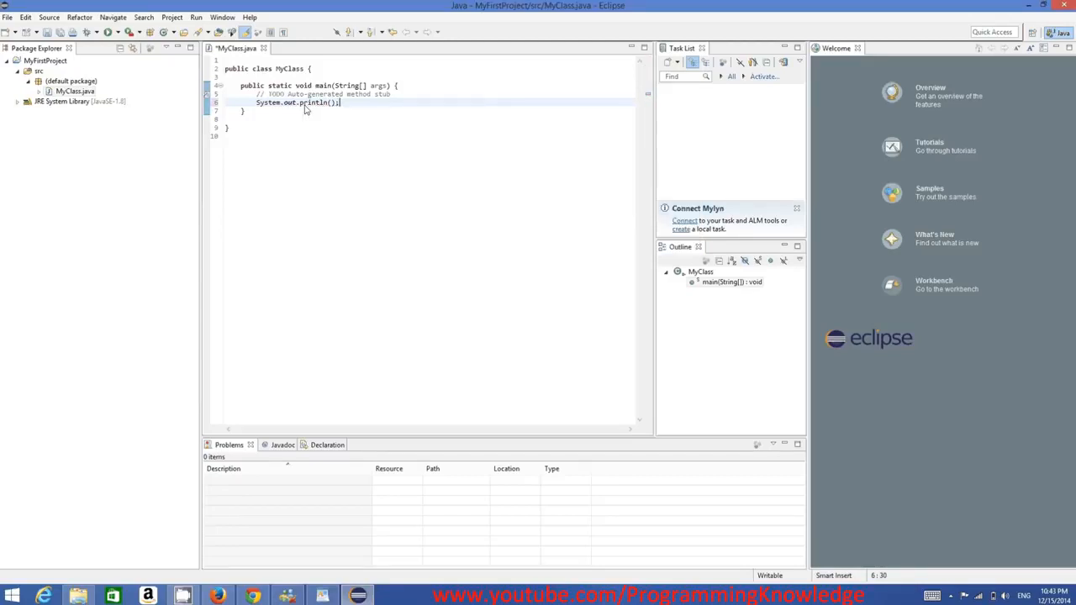
pyautogui.write('@')
# Erase the wrong character entered in the println() call and switch the input language to German (Germany) with the German keyboard.
pyautogui.press('BackSpace')
pyautogui.click(1023, 594)
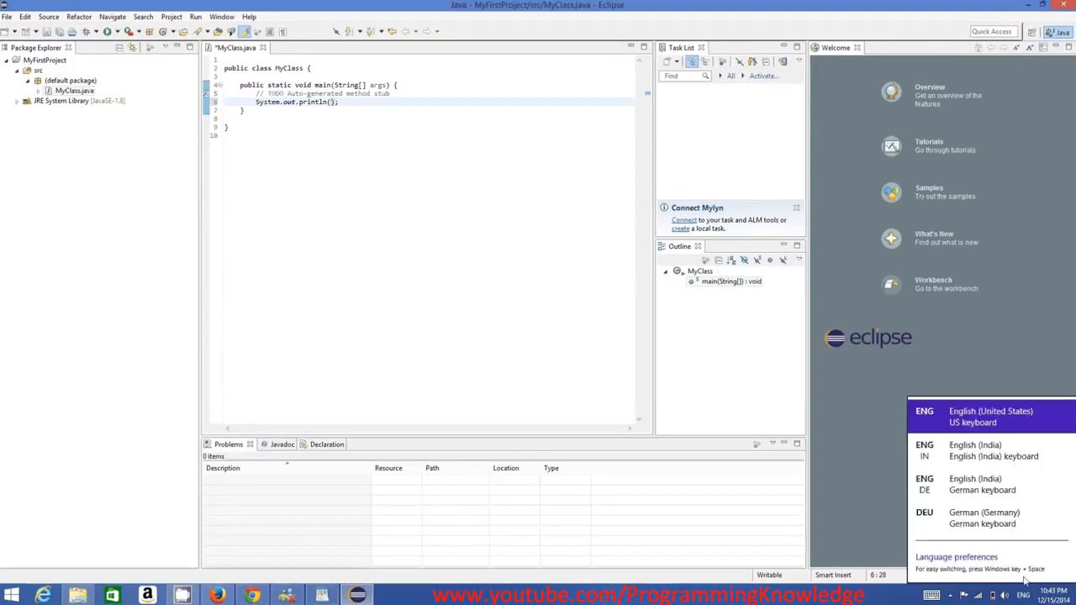
pyautogui.click(983, 517)
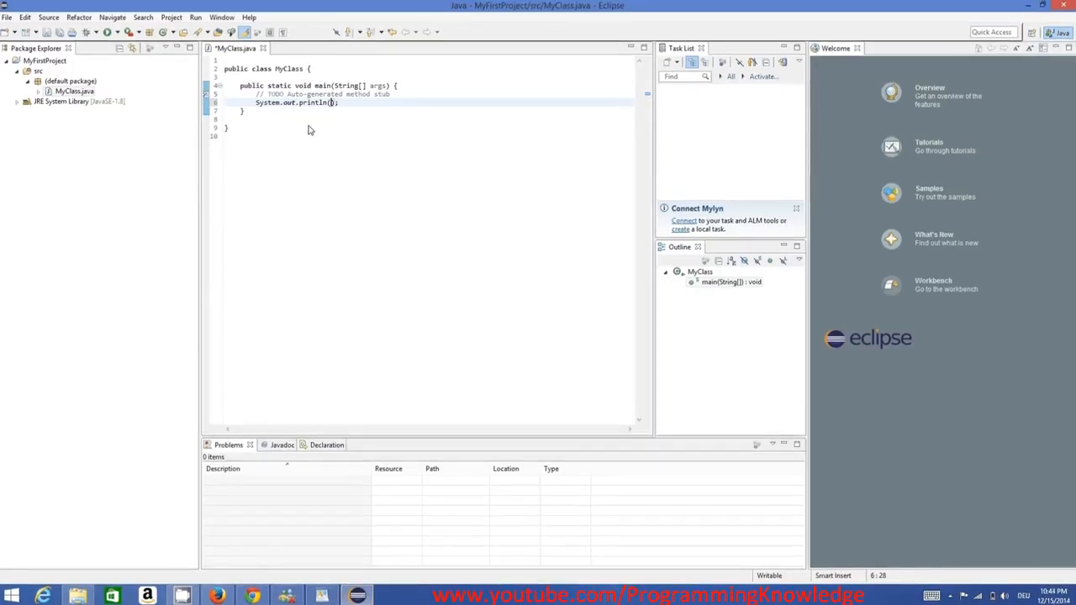
# Enter the string "Hello World" as the println argument and highlight the whole class code for review.
pyautogui.write('"Hello World')
pyautogui.moveTo(418, 201); pyautogui.dragTo(215, 82)
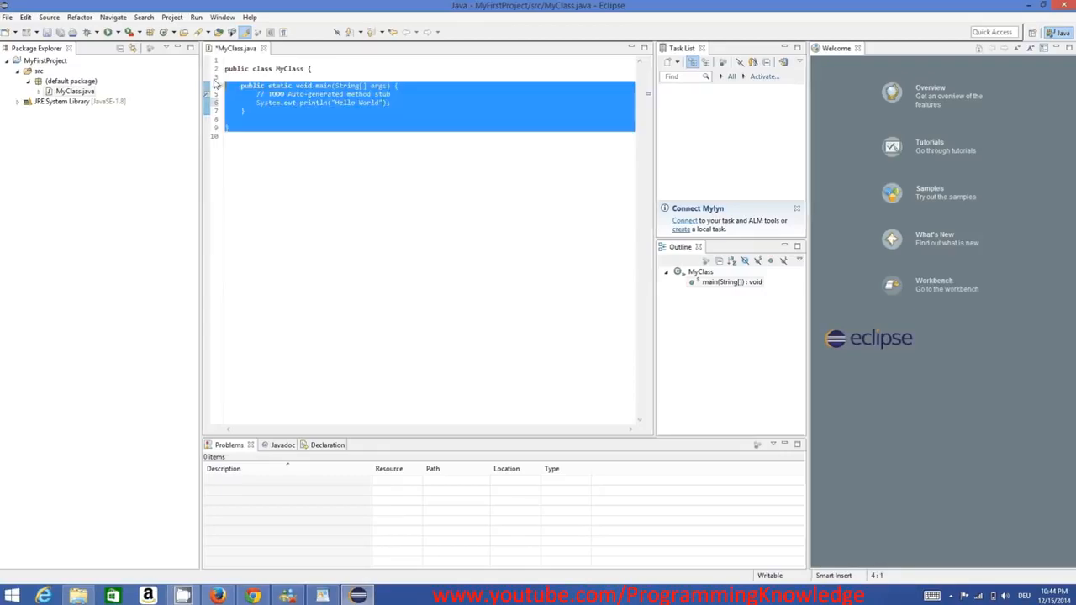
pyautogui.click(278, 171)
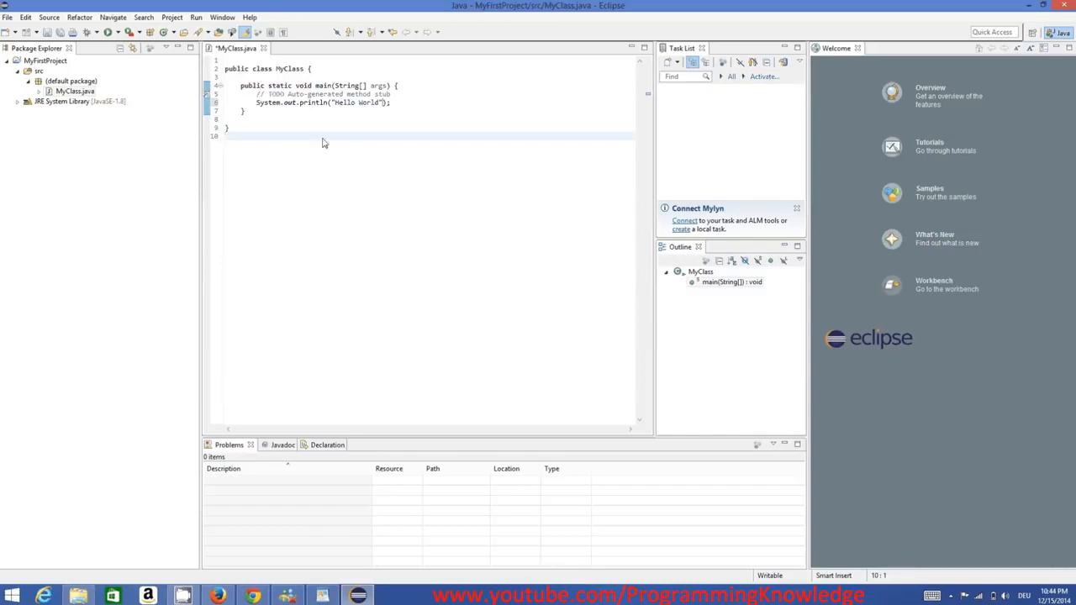
# Run MyFirstProject as a Java Application, saving MyClass.java before the launch.
pyautogui.click(195, 18)
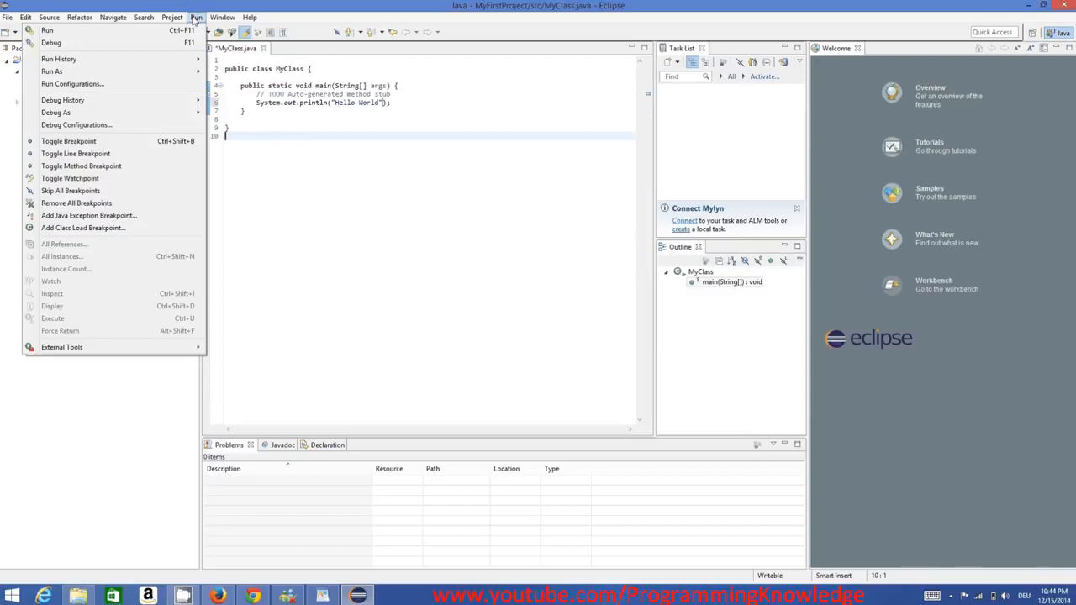
pyautogui.click(324, 110)
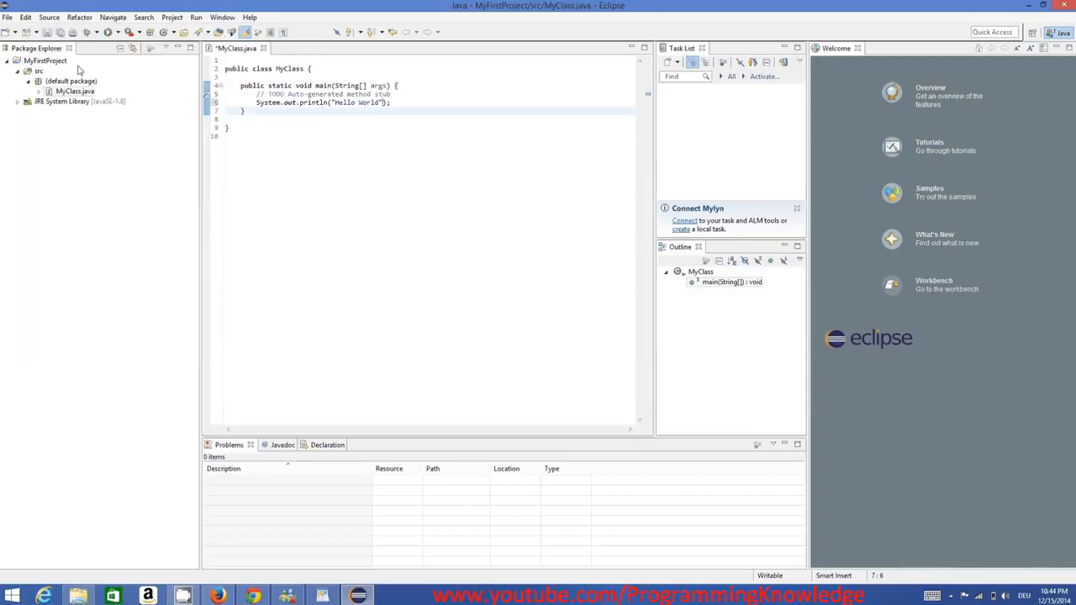
pyautogui.rightClick(50, 62)
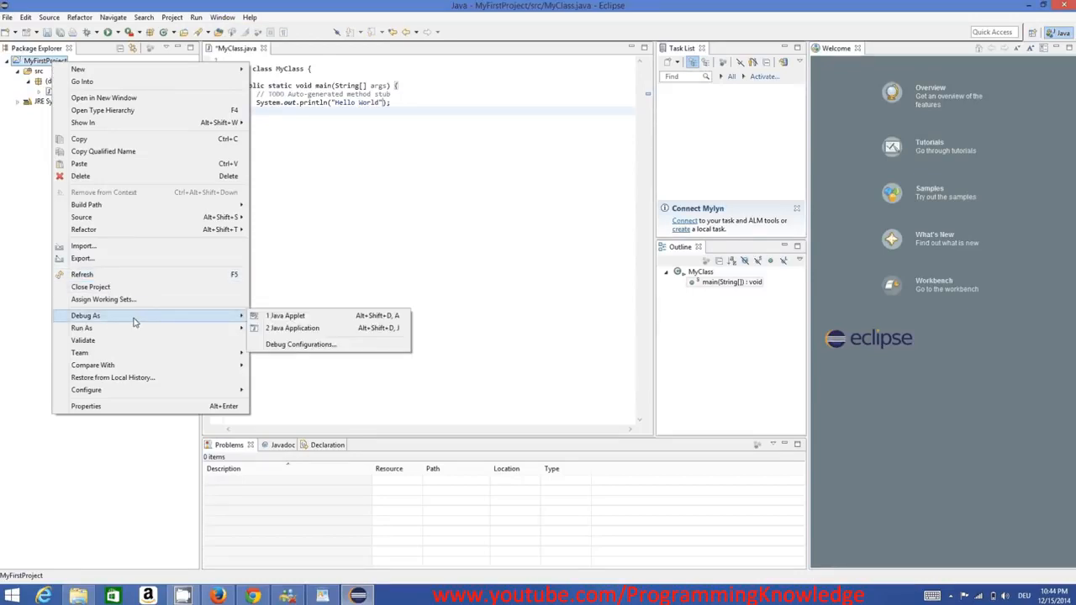
pyautogui.moveTo(174, 333)
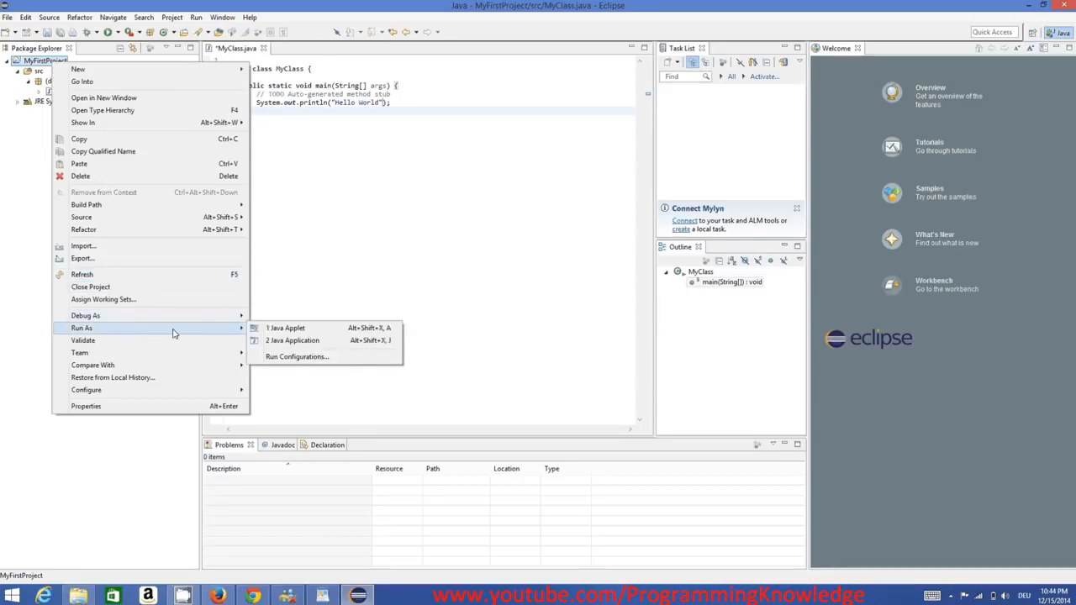
pyautogui.click(286, 340)
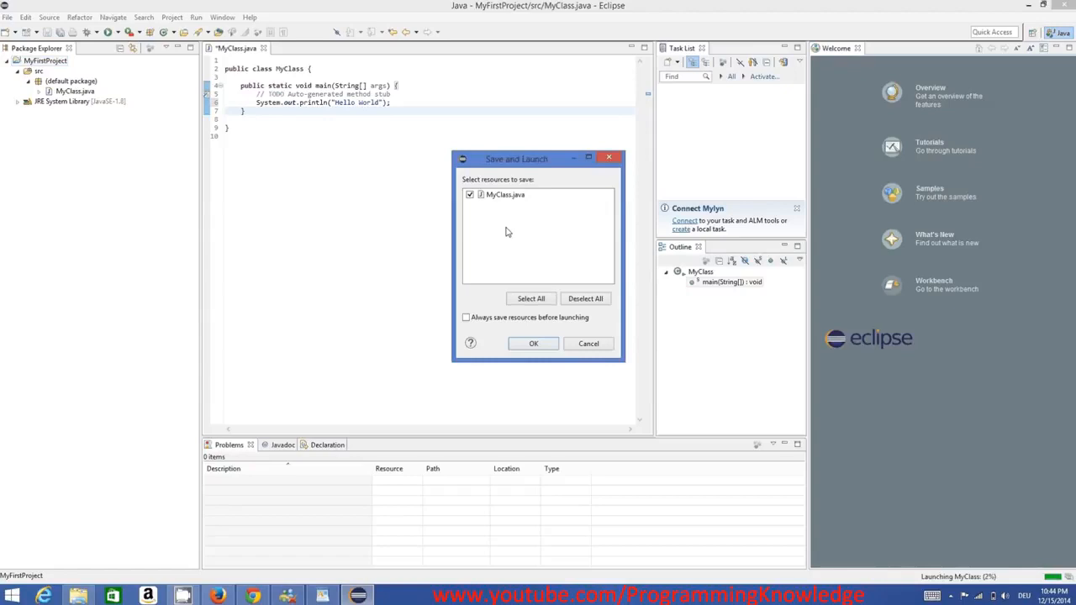
pyautogui.click(534, 345)
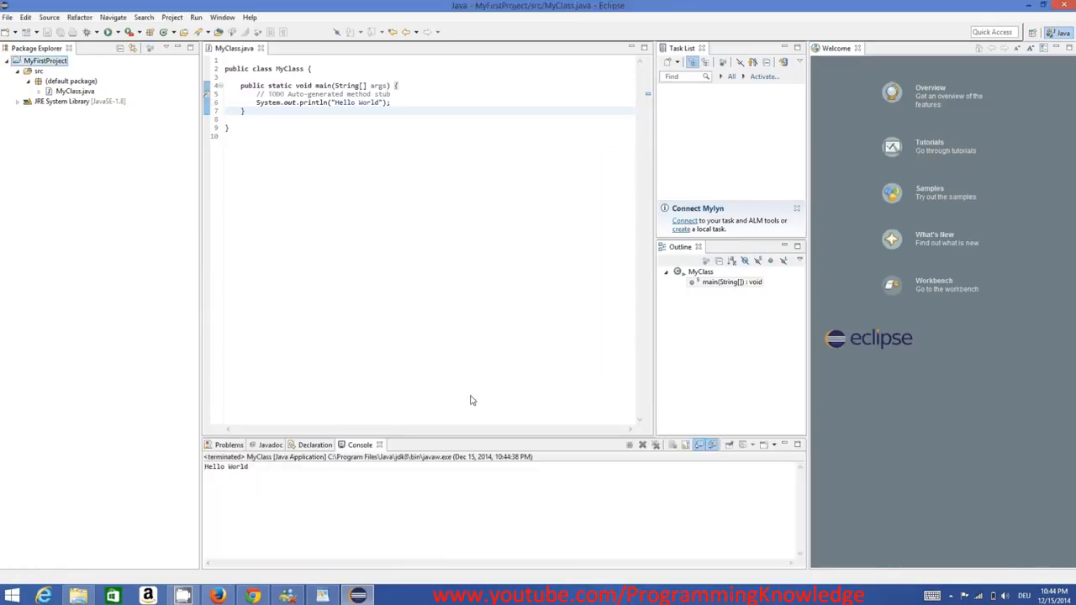
# Examine the program's console output and review the complete MyClass code in the editor.
pyautogui.moveTo(294, 475); pyautogui.dragTo(199, 467)
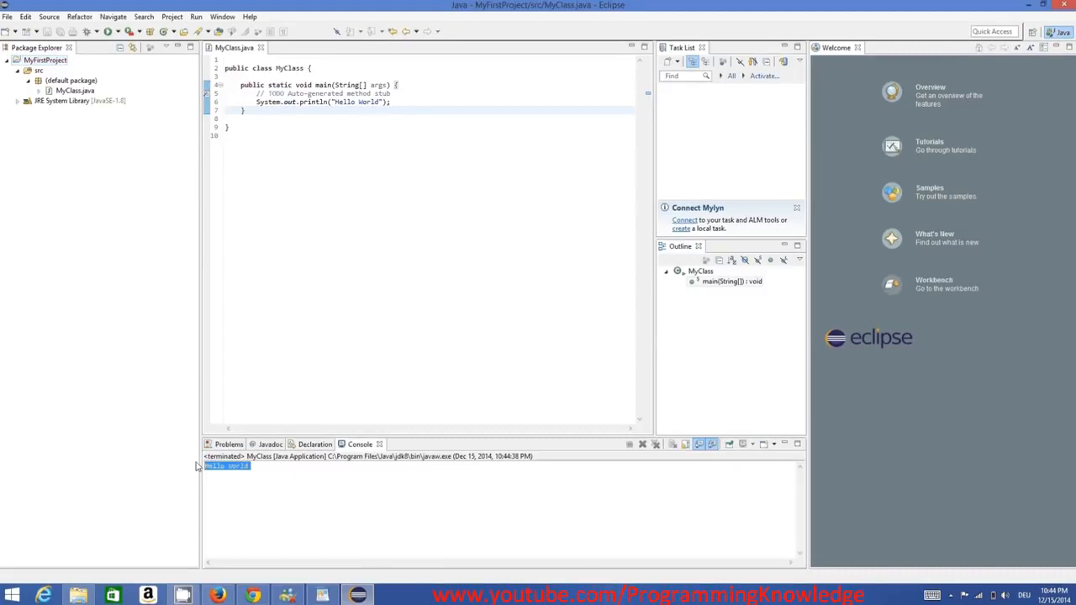
pyautogui.click(256, 467)
pyautogui.click(415, 224)
pyautogui.hotkey('ctrl', 'a')
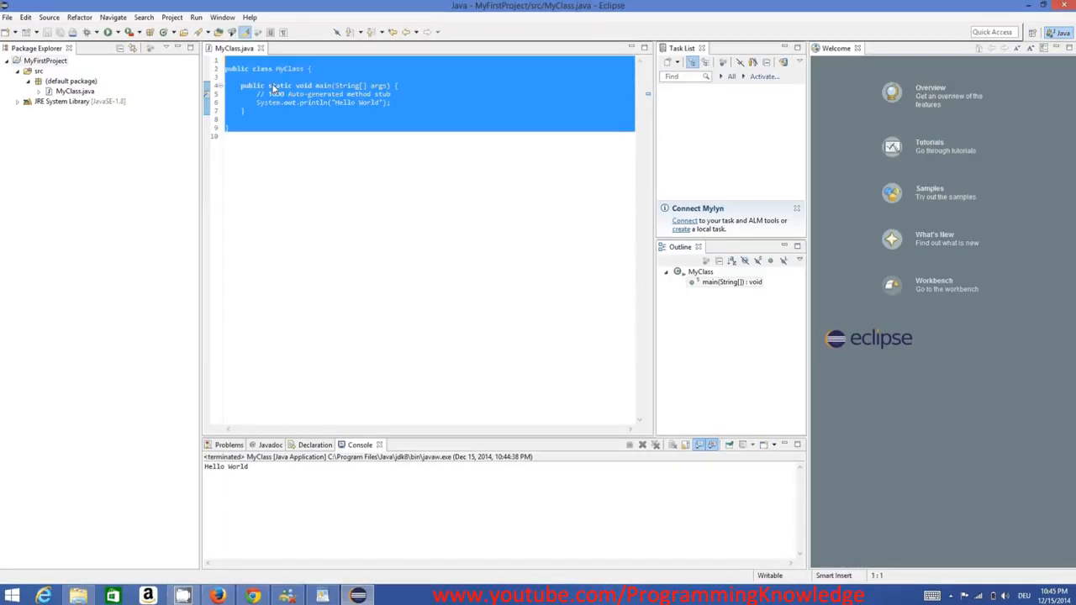
pyautogui.click(270, 86)
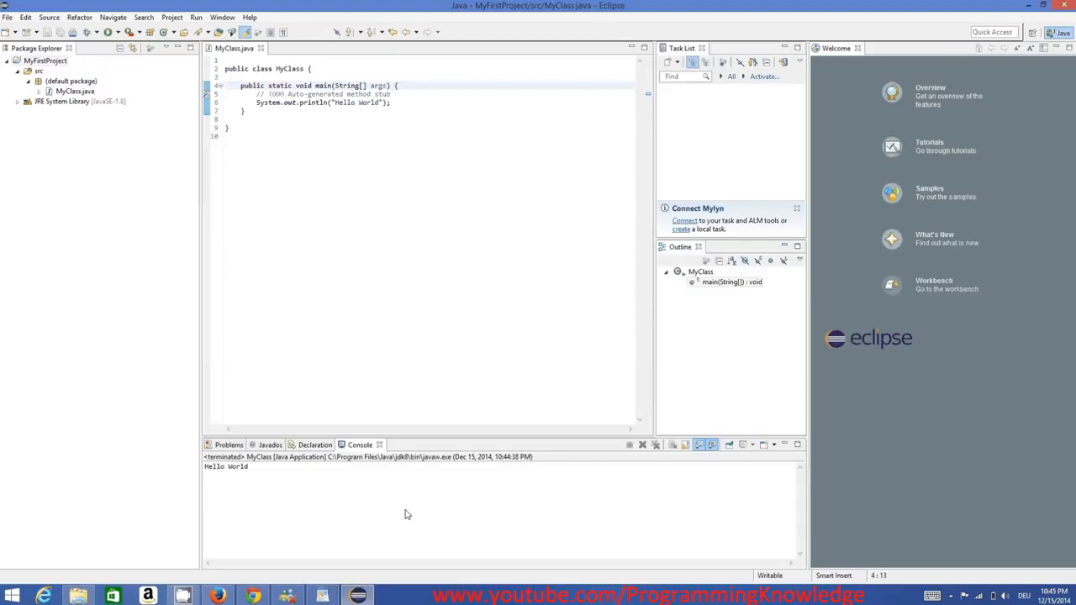
pyautogui.click(425, 600)
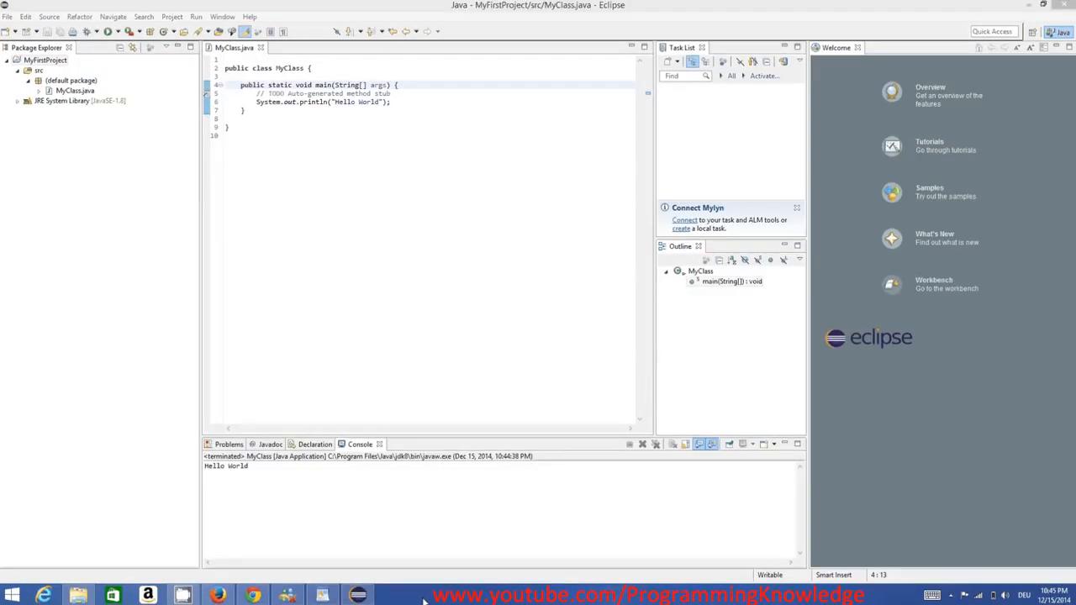